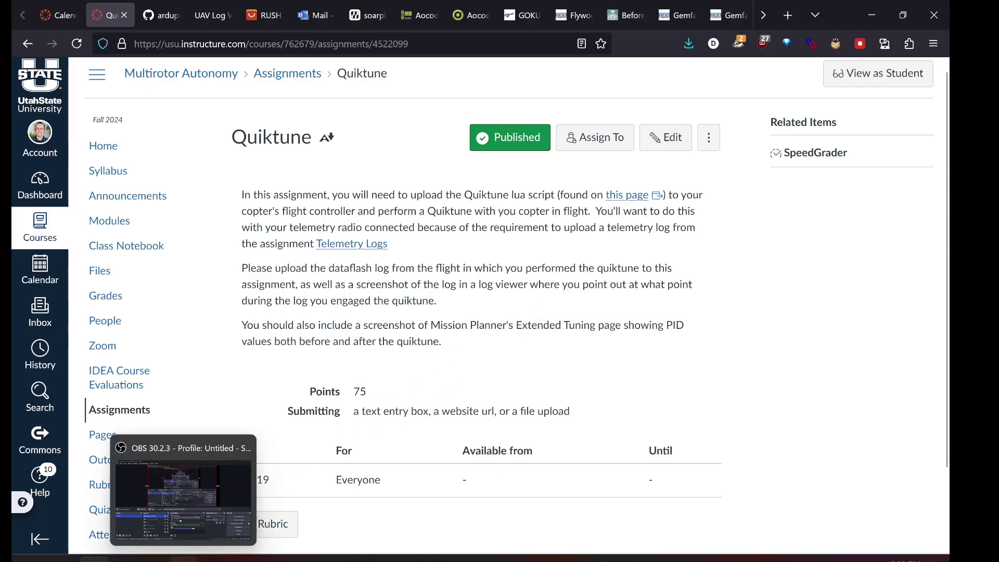
Step: Move from the OBS and Canvas Quiktune assignment windows to the GitHub VTOL-quicktune.md page
{"action": "left_click", "coordinate": [196, 517]}
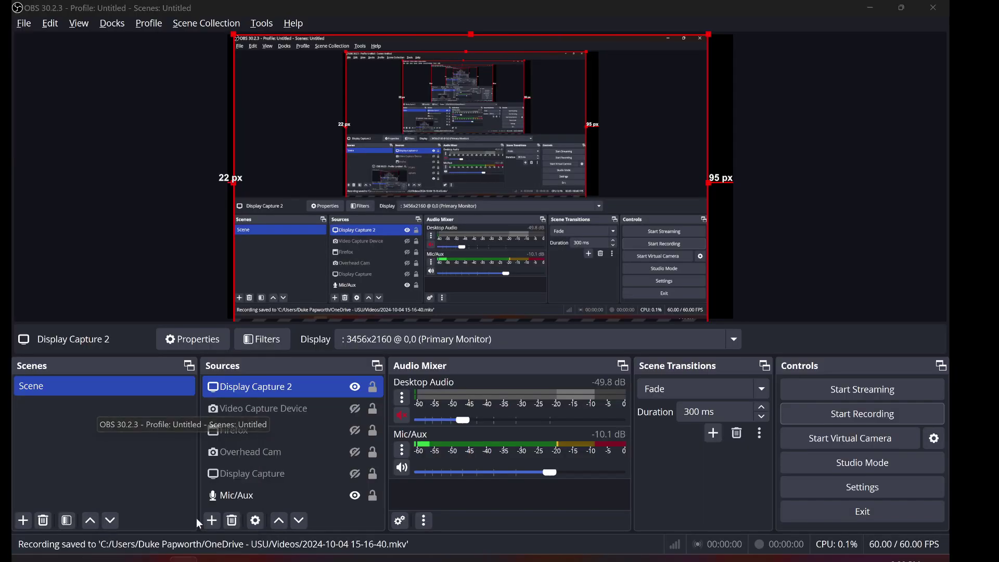
{"action": "left_click", "coordinate": [184, 558]}
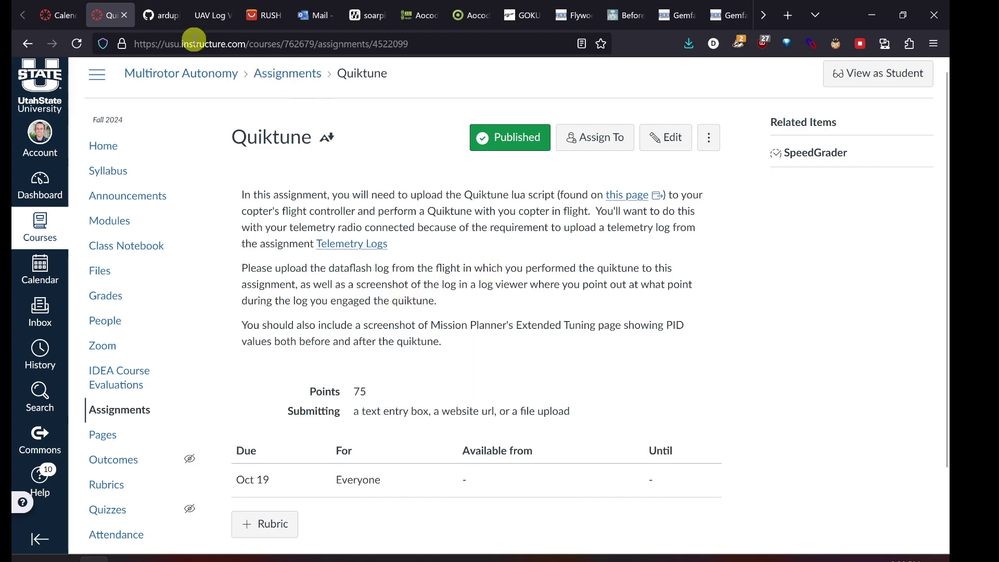
{"action": "left_click", "coordinate": [164, 21]}
Step: Scroll the guide to the Operation heading and highlight the phrase 'harmonic notch filtering'
{"action": "scroll", "coordinate": [441, 260], "scroll_direction": "up", "scroll_amount": 15}
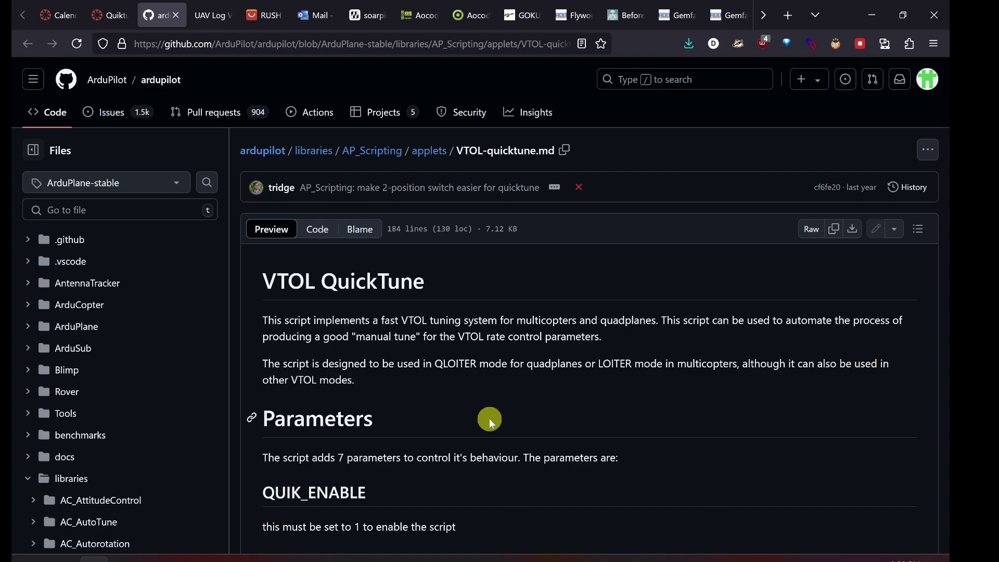
{"action": "scroll", "coordinate": [489, 418], "scroll_direction": "down", "scroll_amount": 18}
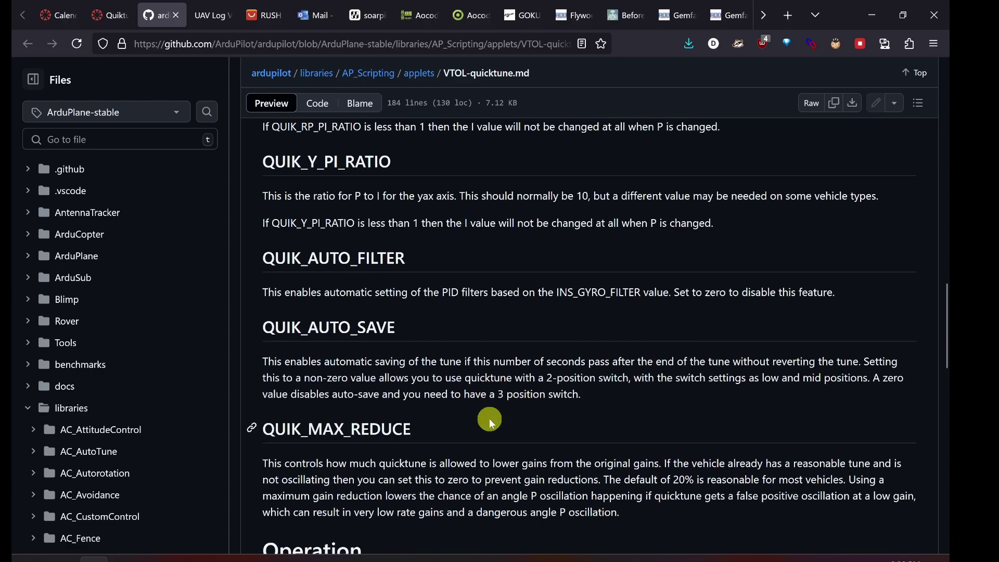
{"action": "left_click_drag", "start_coordinate": [364, 259], "coordinate": [260, 260]}
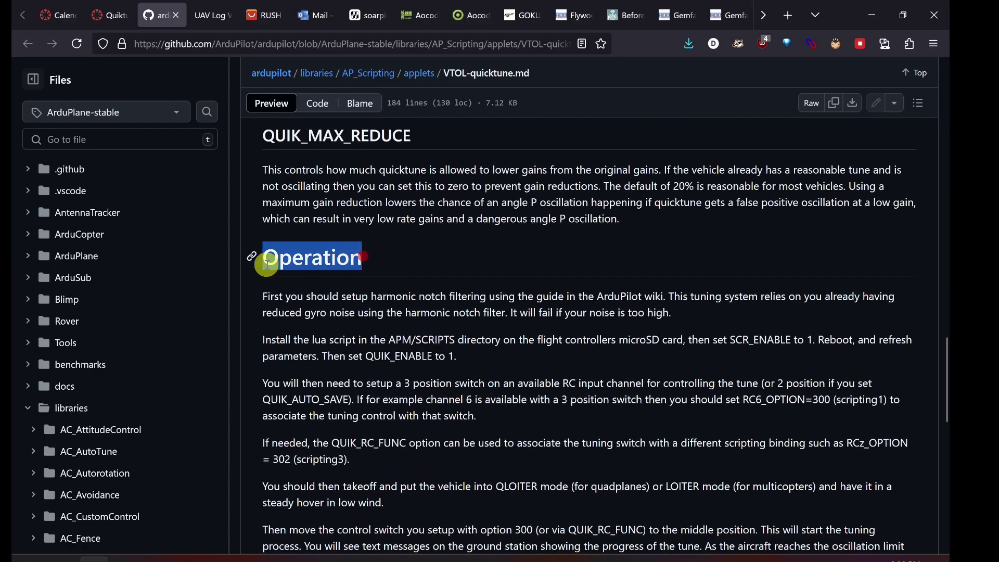
{"action": "left_click", "coordinate": [481, 411]}
{"action": "scroll", "coordinate": [480, 411], "scroll_direction": "down", "scroll_amount": 2}
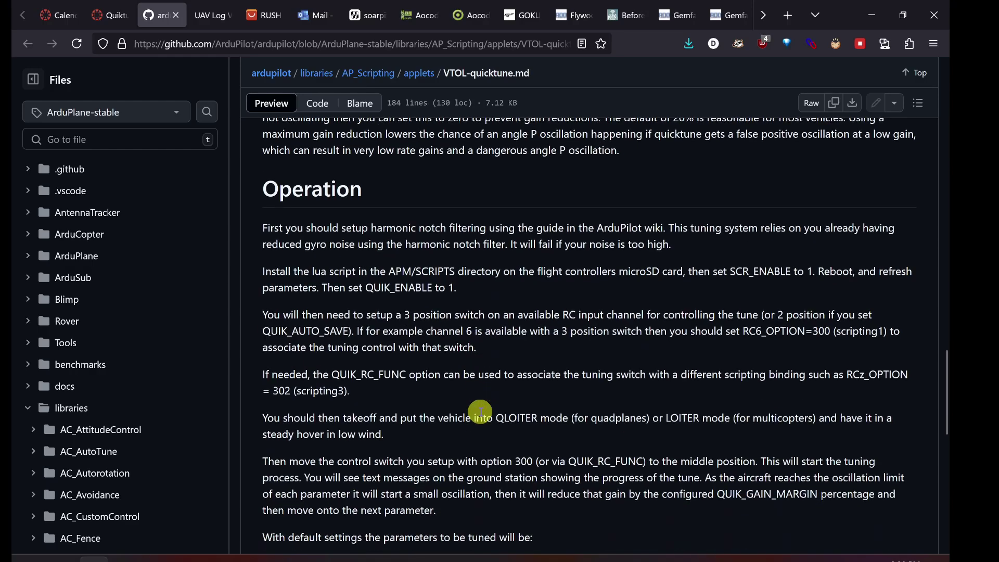
{"action": "left_click_drag", "start_coordinate": [370, 228], "coordinate": [500, 229]}
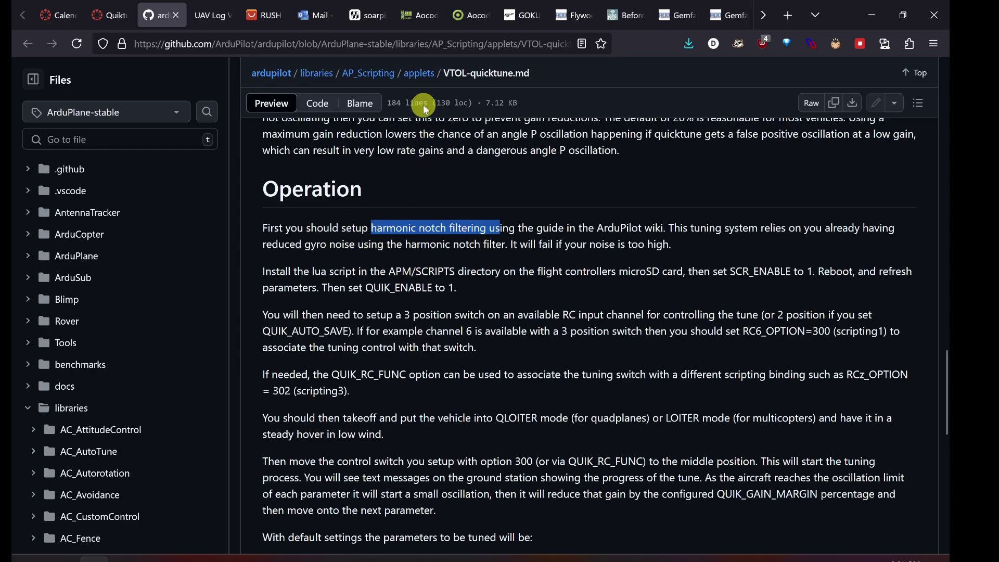
{"action": "left_click", "coordinate": [419, 73]}
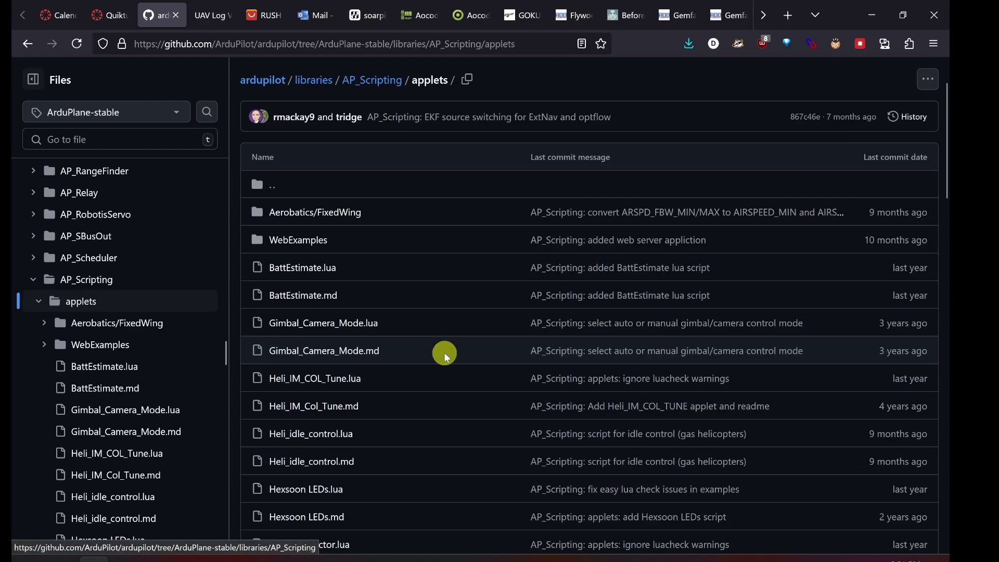
{"action": "key", "text": "ctrl+f"}
{"action": "type", "text": "vtol"}
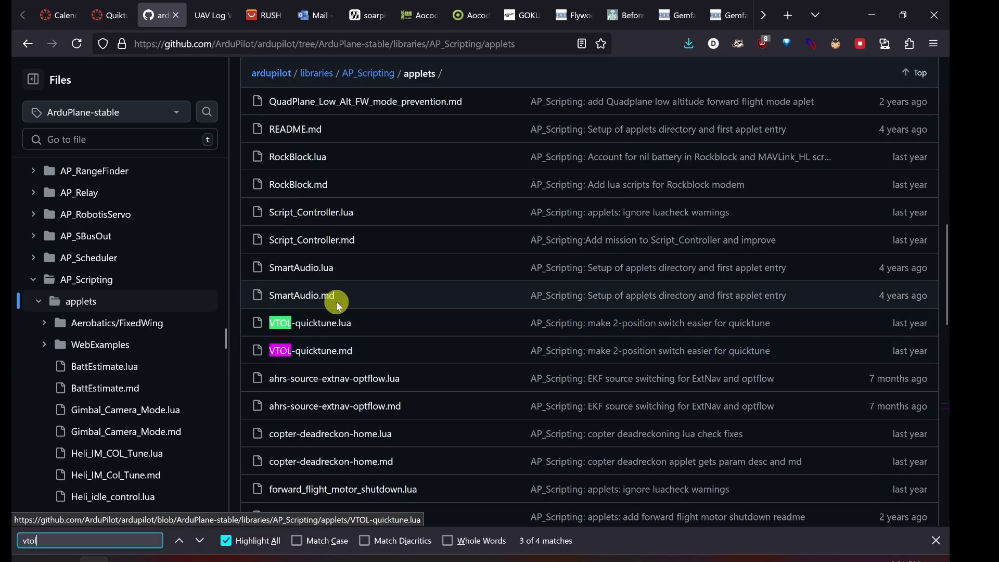
{"action": "left_click", "coordinate": [313, 323]}
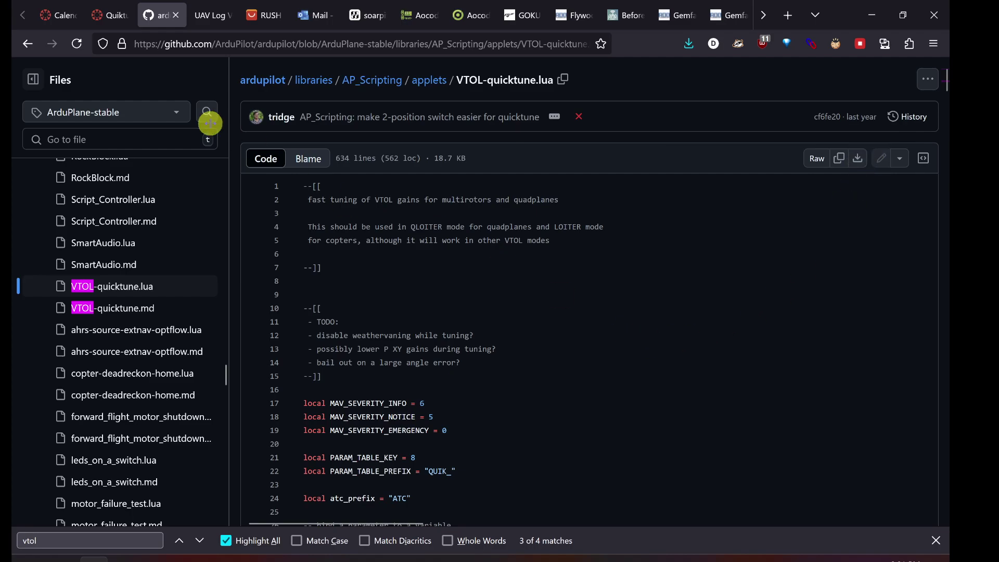
{"action": "left_click", "coordinate": [33, 44]}
{"action": "left_click", "coordinate": [33, 45]}
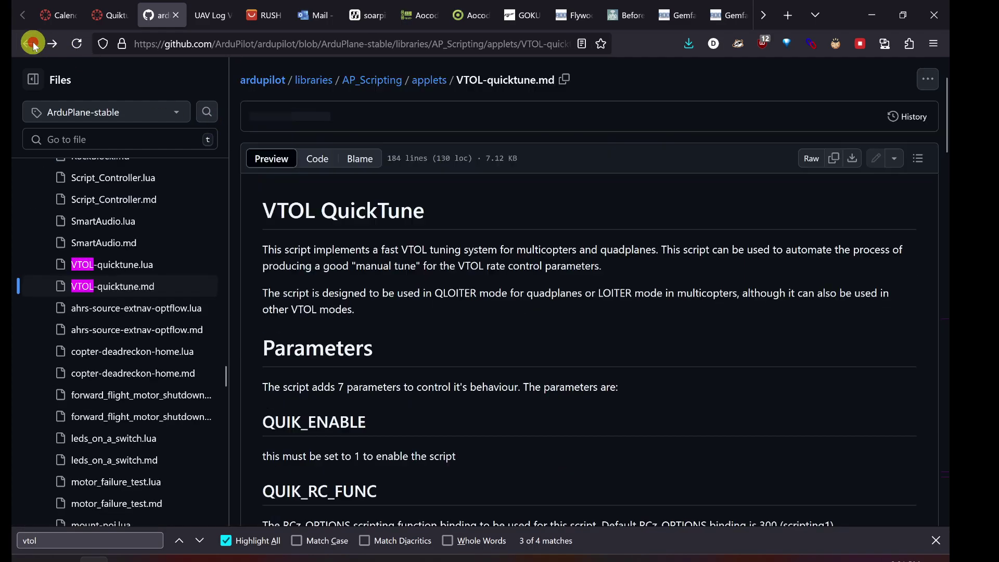
{"action": "scroll", "coordinate": [418, 363], "scroll_direction": "down", "scroll_amount": 5}
{"action": "scroll", "coordinate": [418, 362], "scroll_direction": "down", "scroll_amount": 20}
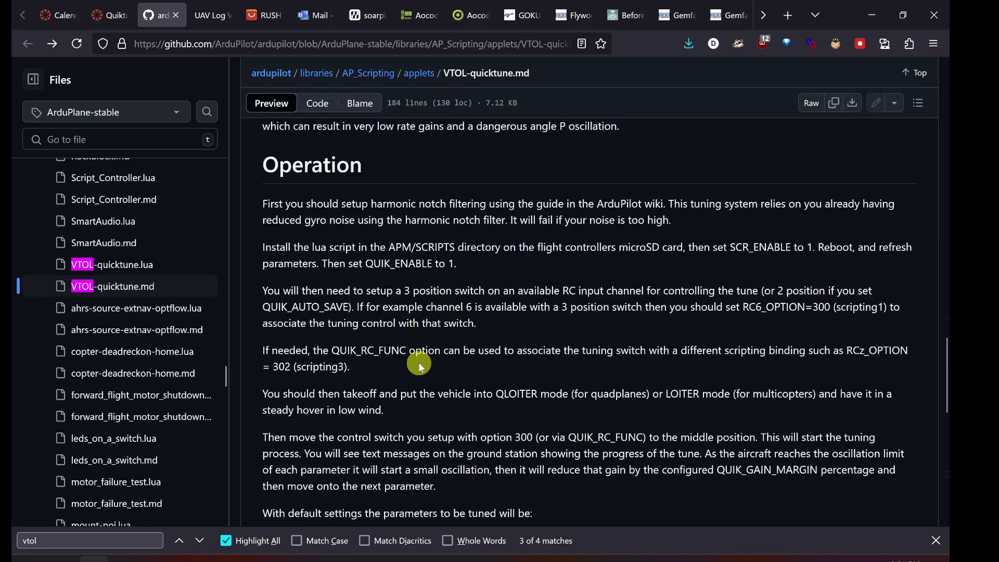
{"action": "scroll", "coordinate": [418, 362], "scroll_direction": "up", "scroll_amount": 3}
{"action": "scroll", "coordinate": [418, 362], "scroll_direction": "up", "scroll_amount": 4}
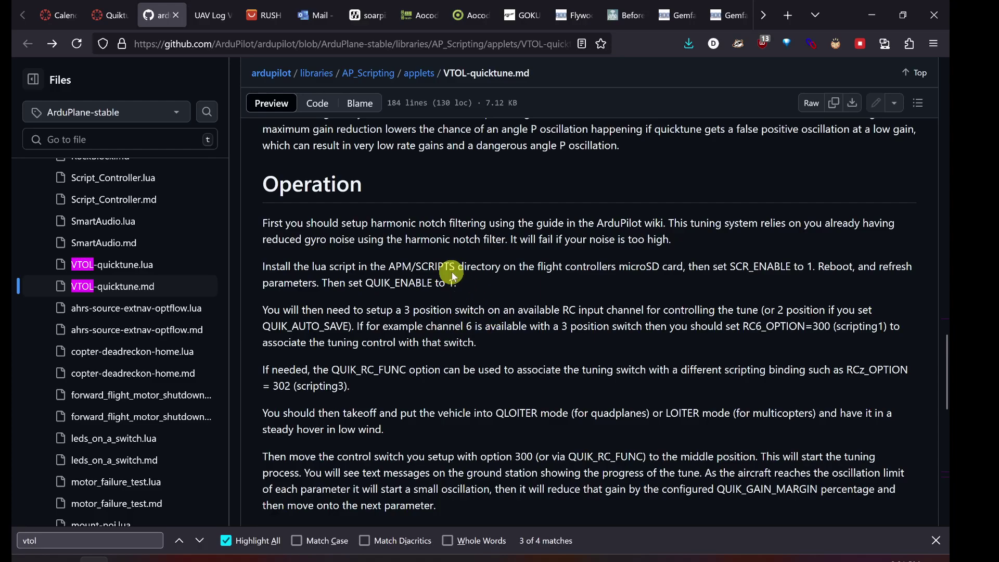
{"action": "left_click_drag", "start_coordinate": [732, 267], "coordinate": [780, 268]}
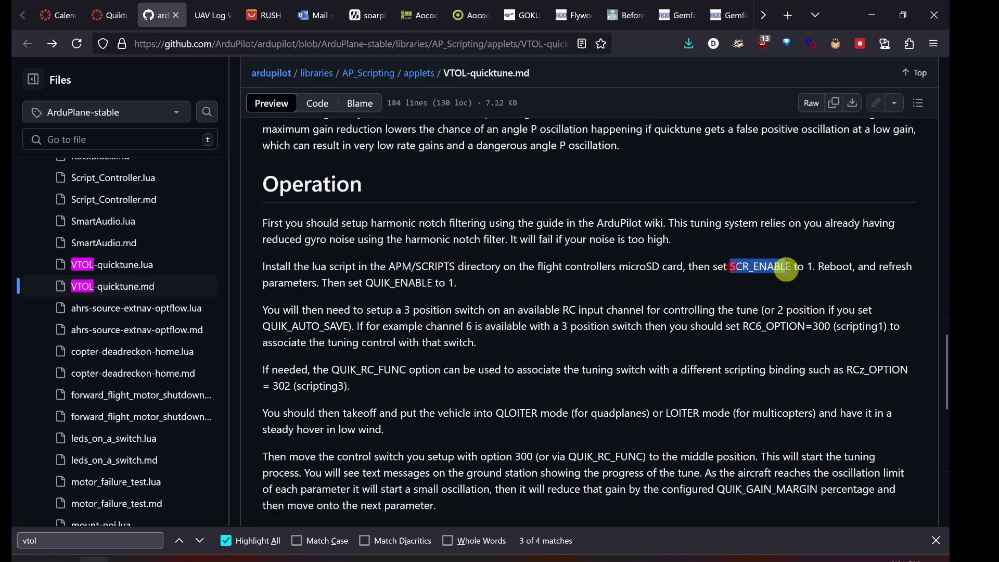
{"action": "left_click", "coordinate": [664, 258]}
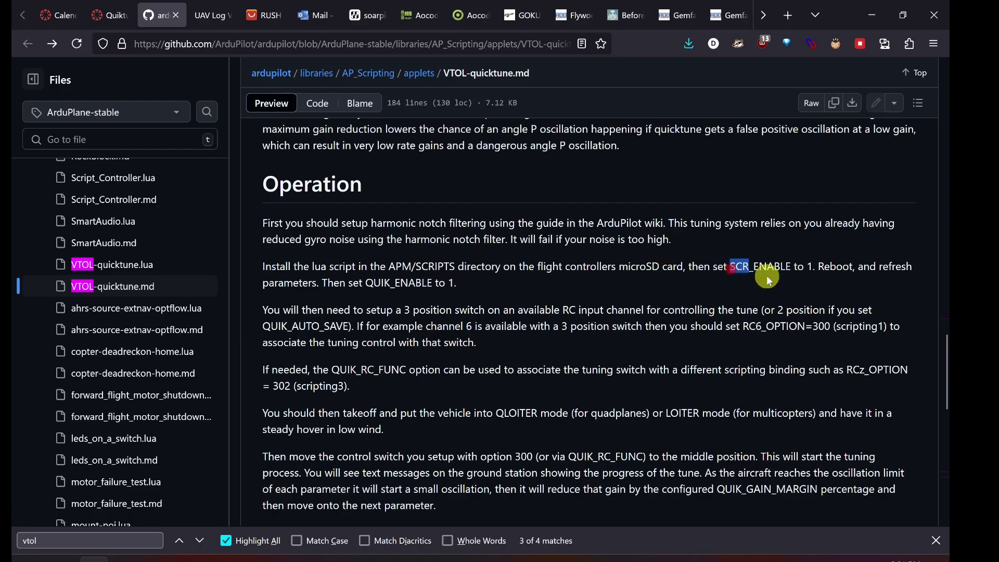
{"action": "left_click_drag", "start_coordinate": [731, 267], "coordinate": [791, 278]}
{"action": "left_click", "coordinate": [465, 270]}
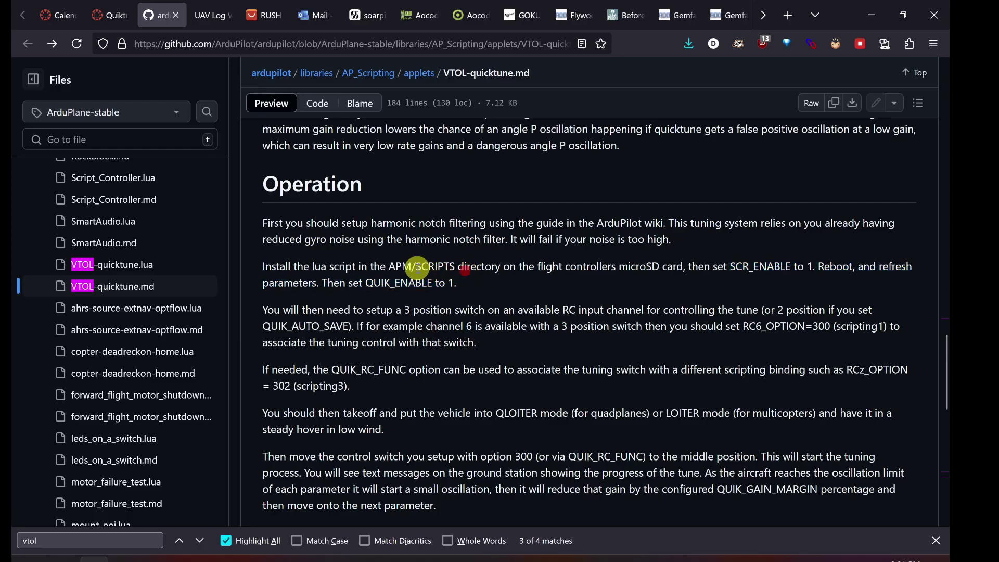
{"action": "left_click_drag", "start_coordinate": [416, 266], "coordinate": [503, 268]}
{"action": "left_click", "coordinate": [535, 272]}
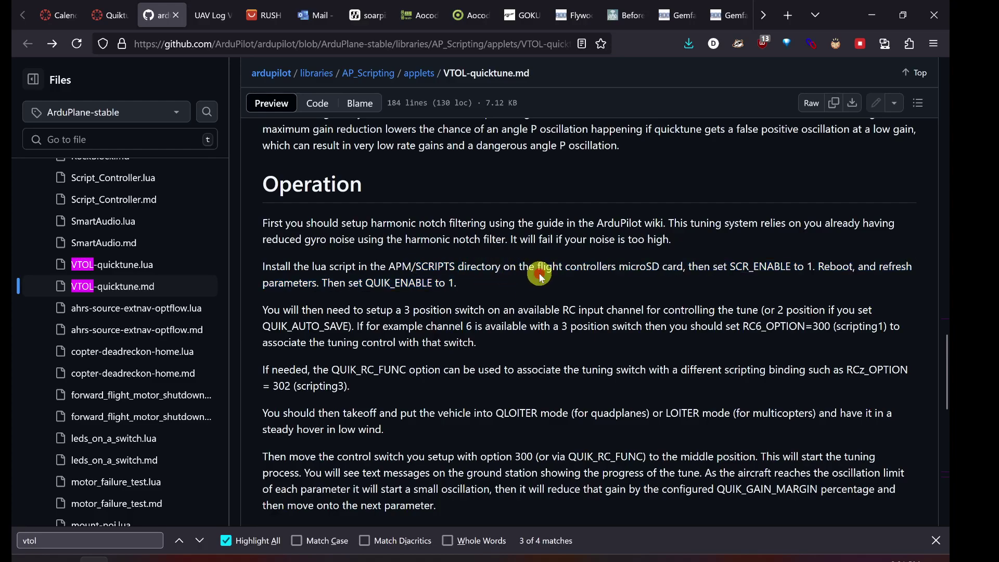
{"action": "double_click", "coordinate": [732, 268]}
{"action": "double_click", "coordinate": [453, 266]}
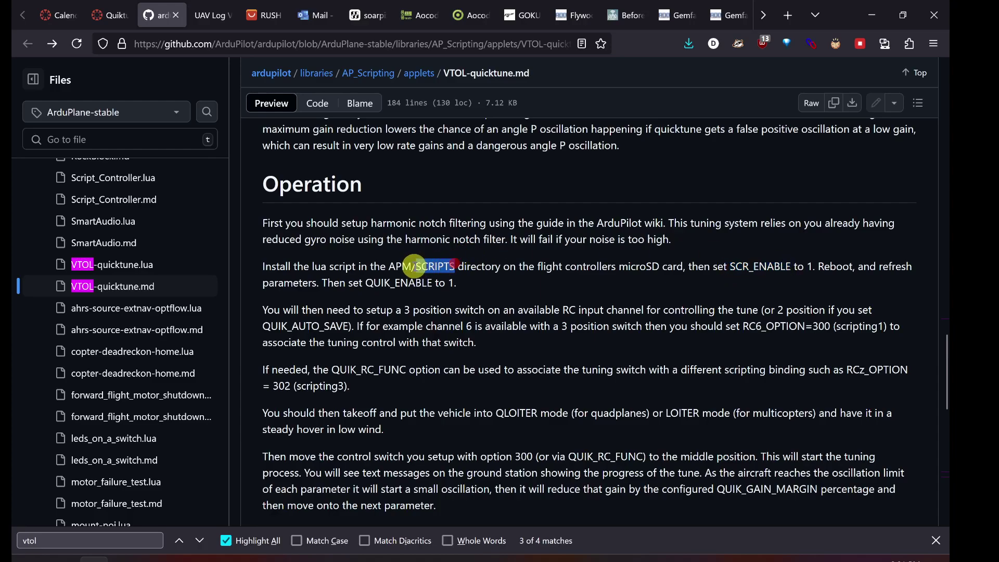
{"action": "left_click", "coordinate": [470, 266]}
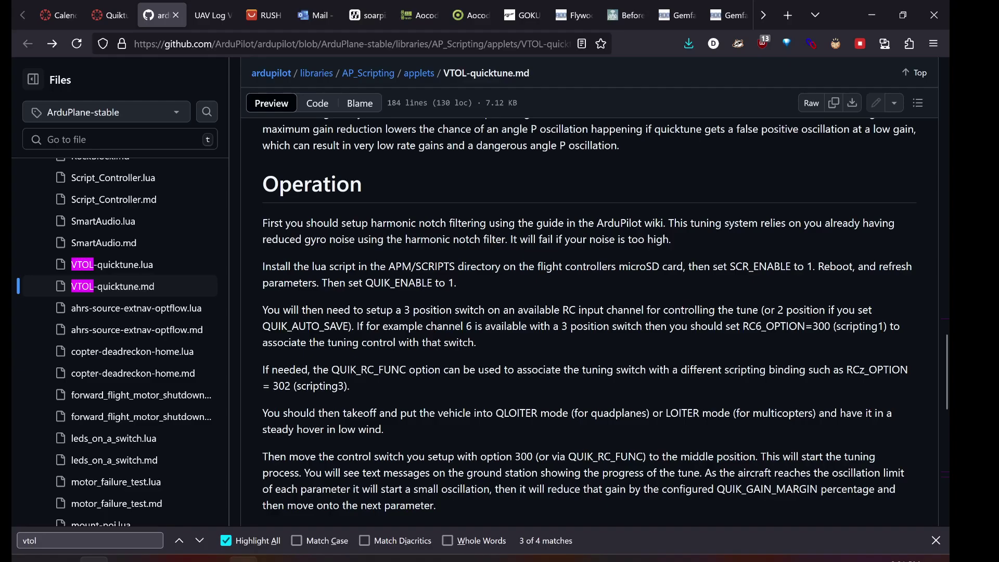
Step: Filter the parameters by 'SCR_', confirm SCR_ENABLE is 1 (Lua Scripts), and open MAVFtp
{"action": "left_click", "coordinate": [252, 549]}
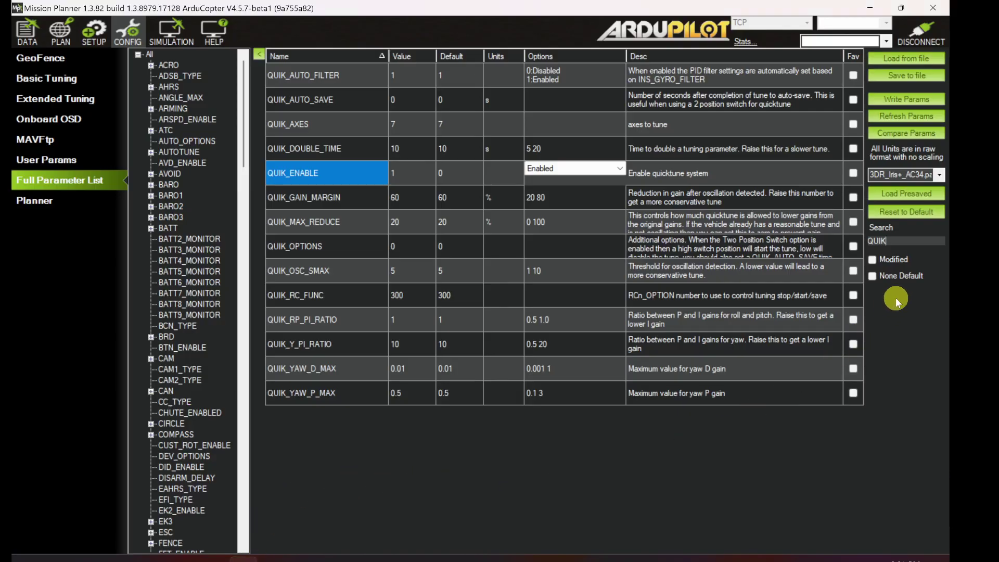
{"action": "double_click", "coordinate": [896, 241]}
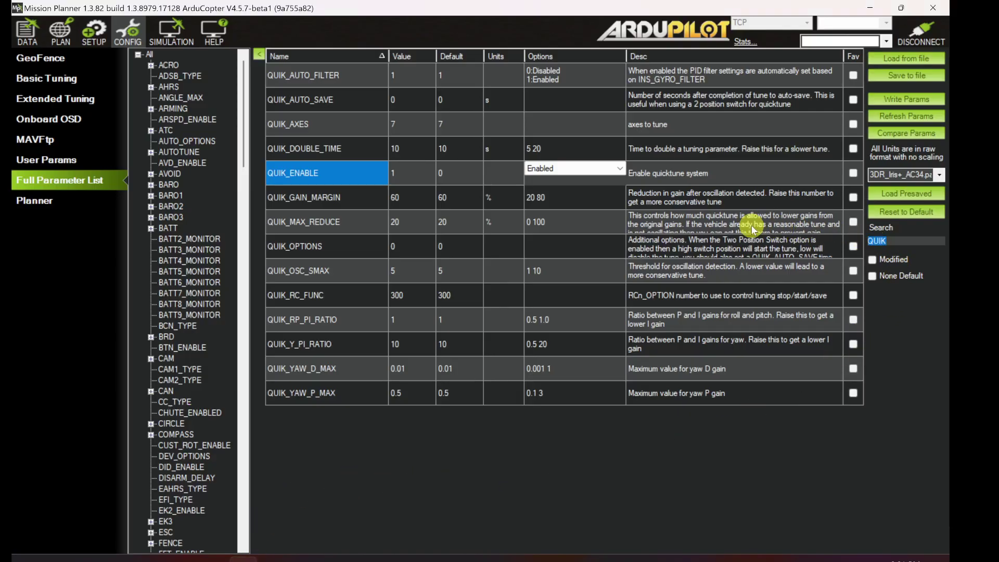
{"action": "type", "text": "SCR_"}
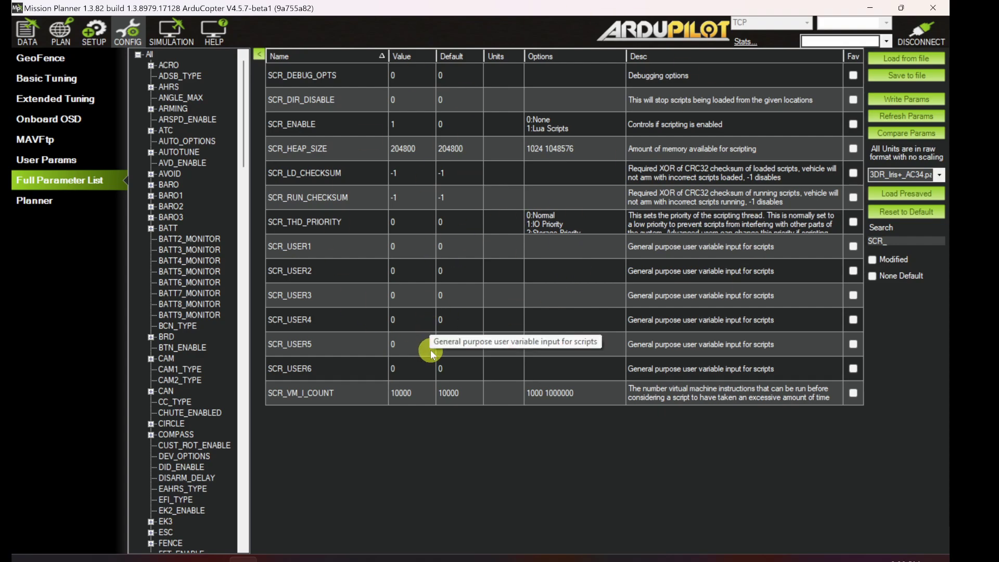
{"action": "left_click", "coordinate": [398, 127]}
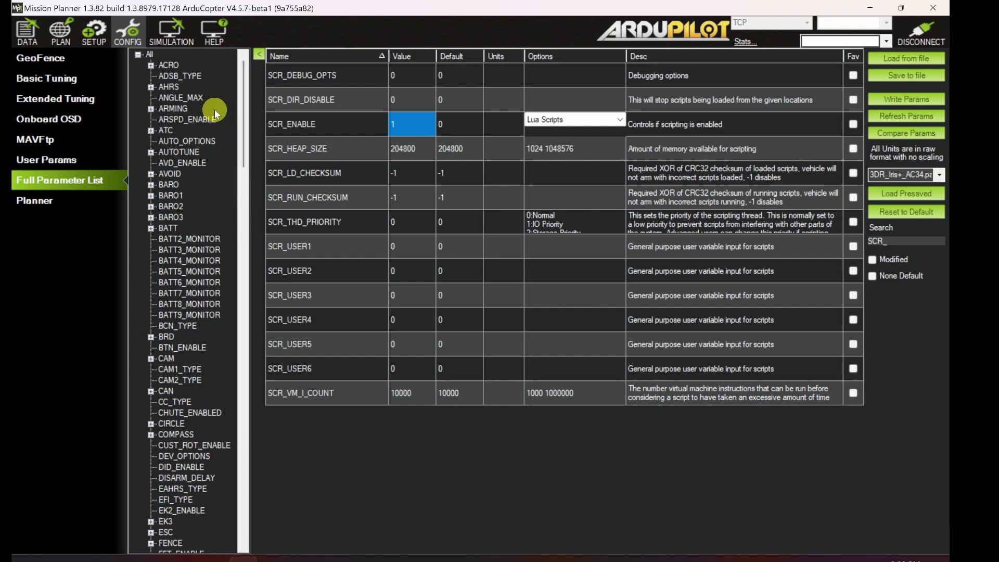
{"action": "left_click", "coordinate": [54, 139]}
Step: Expand the MAVFtp root and open the scripts folder showing VTOL-quicktune.lua, cancelling an Upload
{"action": "left_click", "coordinate": [139, 56]}
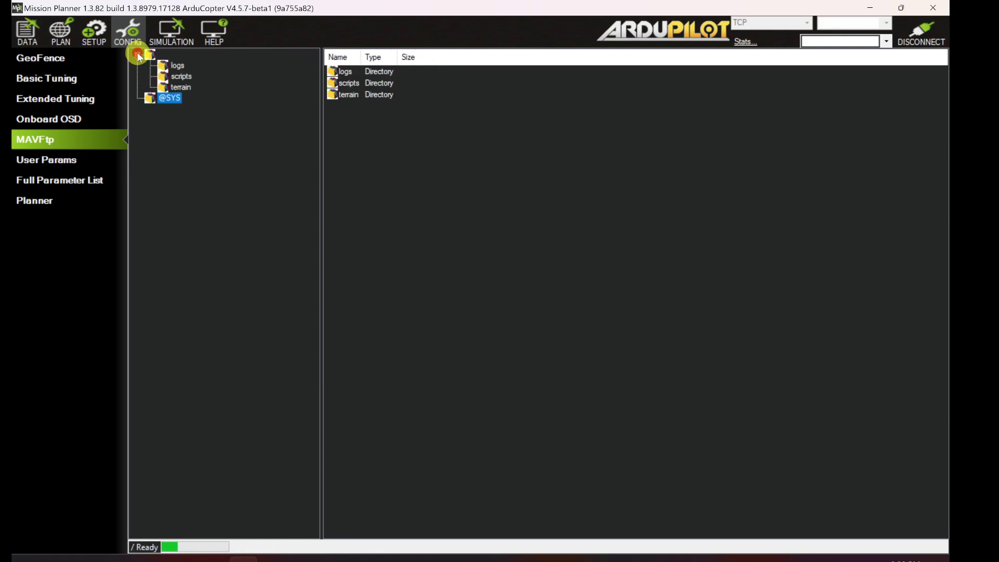
{"action": "left_click", "coordinate": [163, 78]}
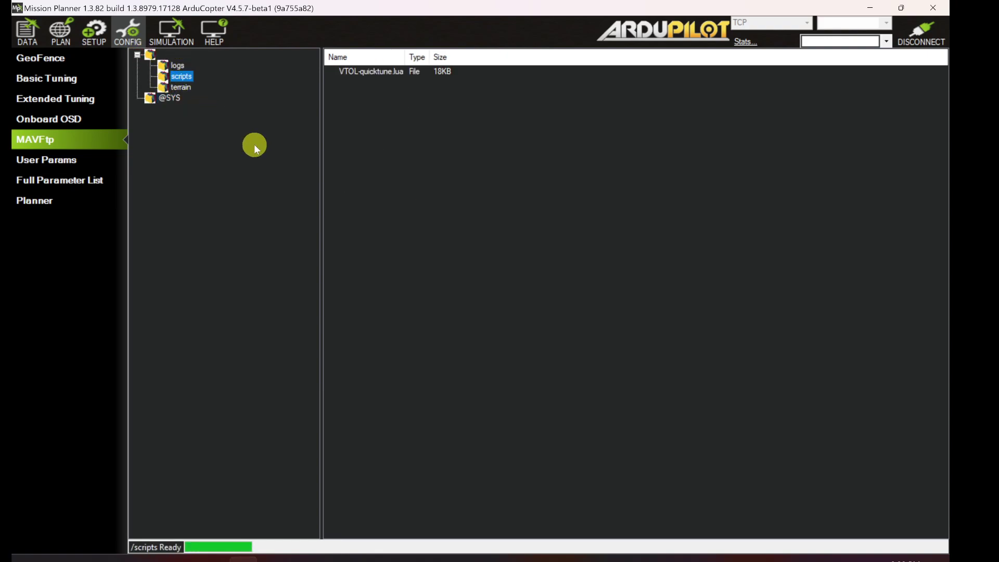
{"action": "right_click", "coordinate": [425, 186]}
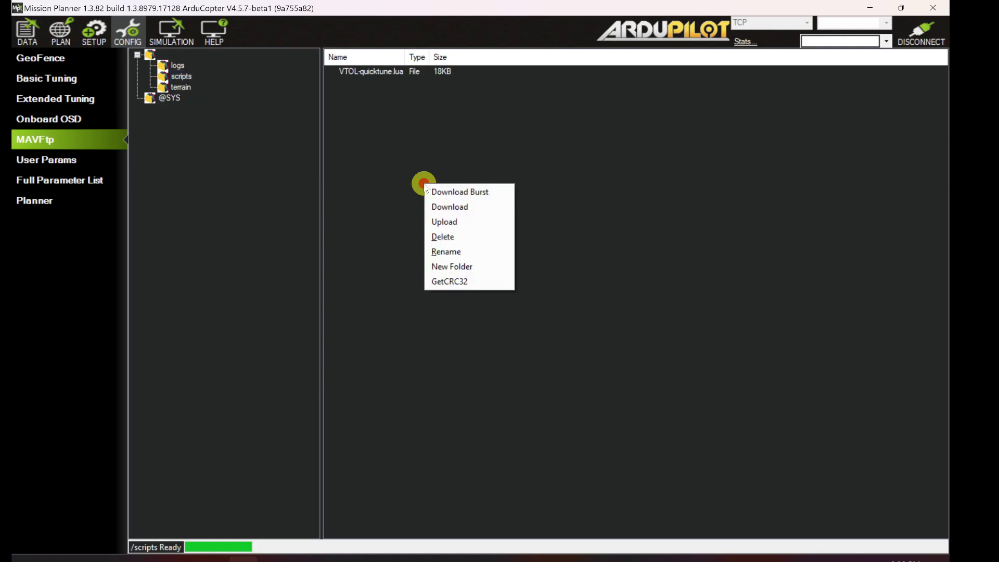
{"action": "left_click", "coordinate": [449, 223]}
{"action": "left_click", "coordinate": [607, 29]}
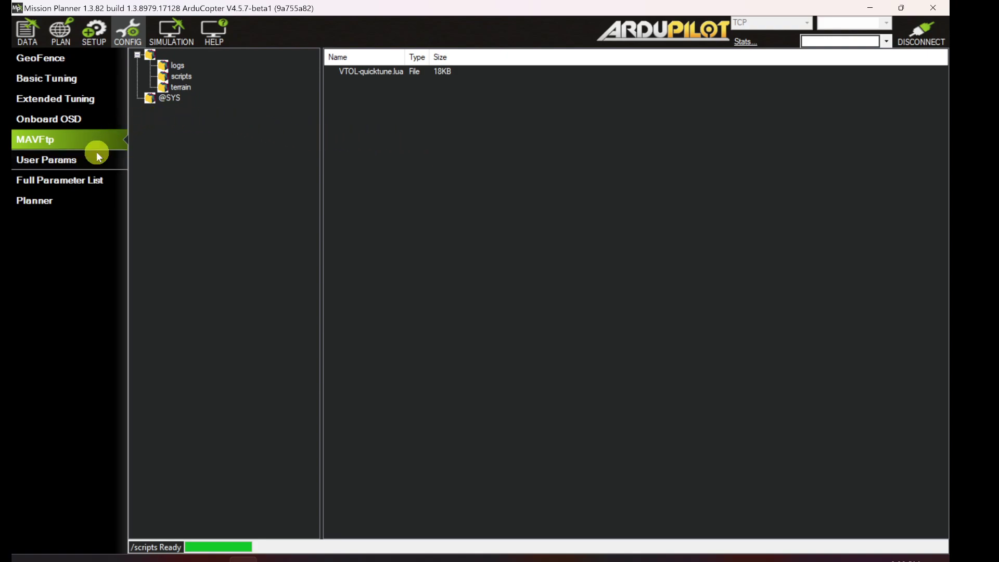
Step: Filter the Full Parameter List by 'QUIK' to list the quicktune parameters
{"action": "left_click", "coordinate": [73, 179]}
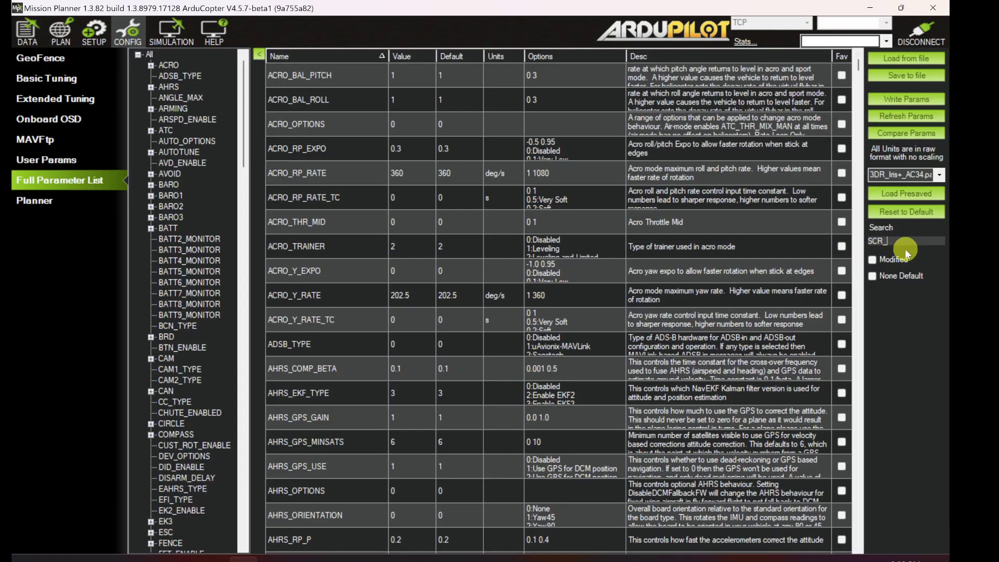
{"action": "double_click", "coordinate": [906, 245]}
{"action": "type", "text": "QUIC"}
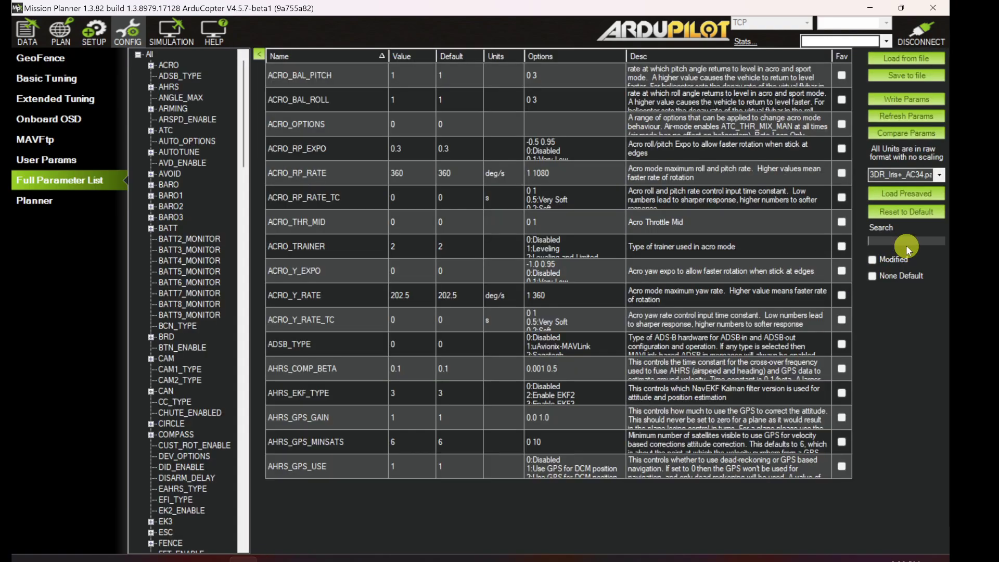
{"action": "key", "text": "BackSpace"}
{"action": "type", "text": "K"}
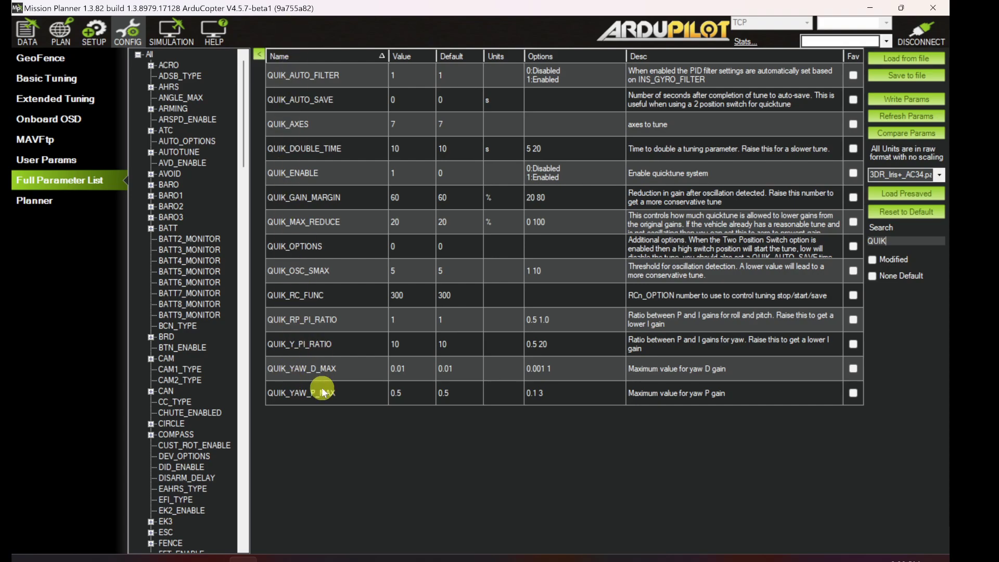
Step: Highlight the guide's 'QUIK_ENABLE to 1' instruction and confirm QUIK_ENABLE is 1 in Mission Planner
{"action": "key", "text": "alt+Tab"}
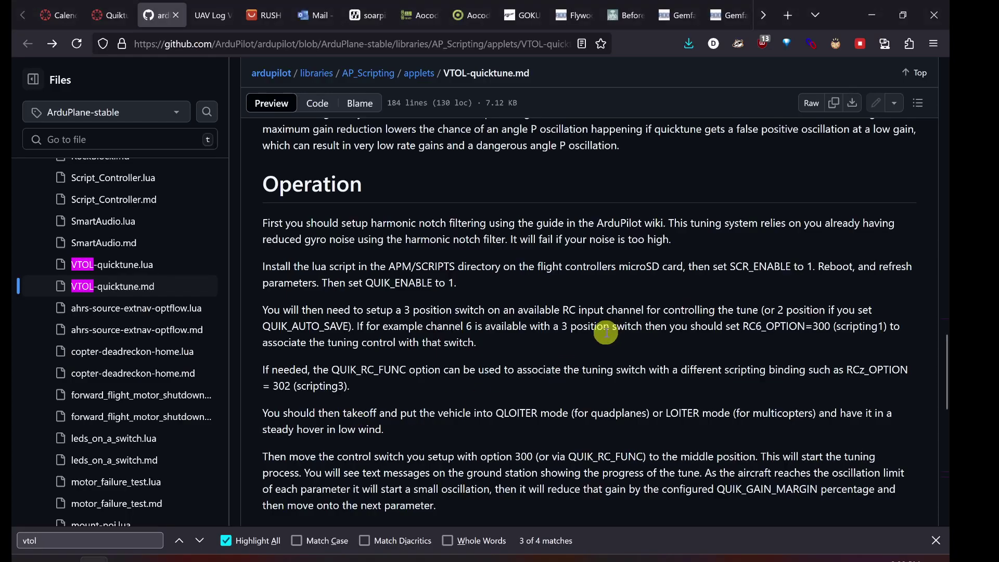
{"action": "scroll", "coordinate": [476, 275], "scroll_direction": "down", "scroll_amount": 1}
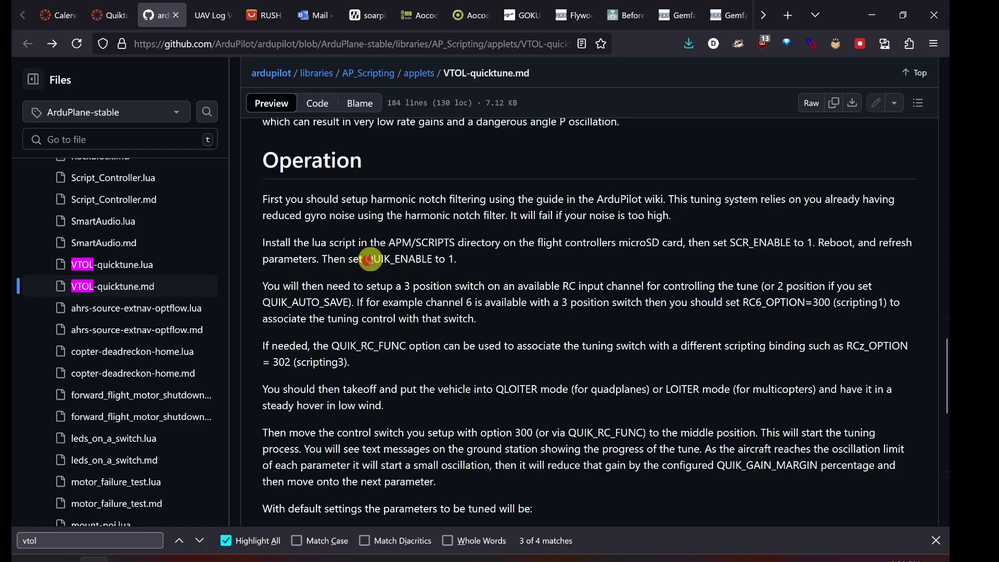
{"action": "left_click_drag", "start_coordinate": [366, 259], "coordinate": [480, 264]}
{"action": "key", "text": "alt+Tab"}
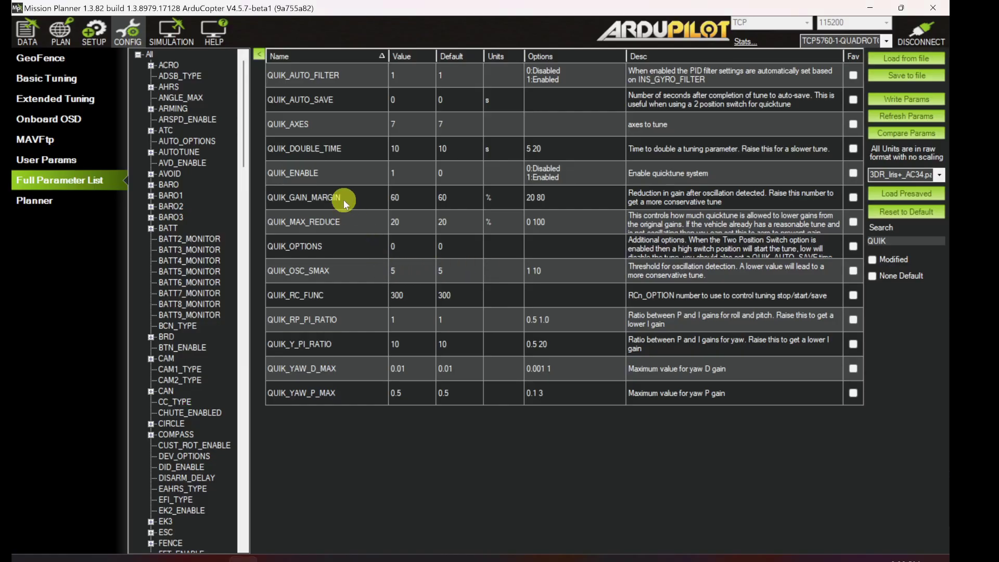
{"action": "left_click", "coordinate": [335, 174]}
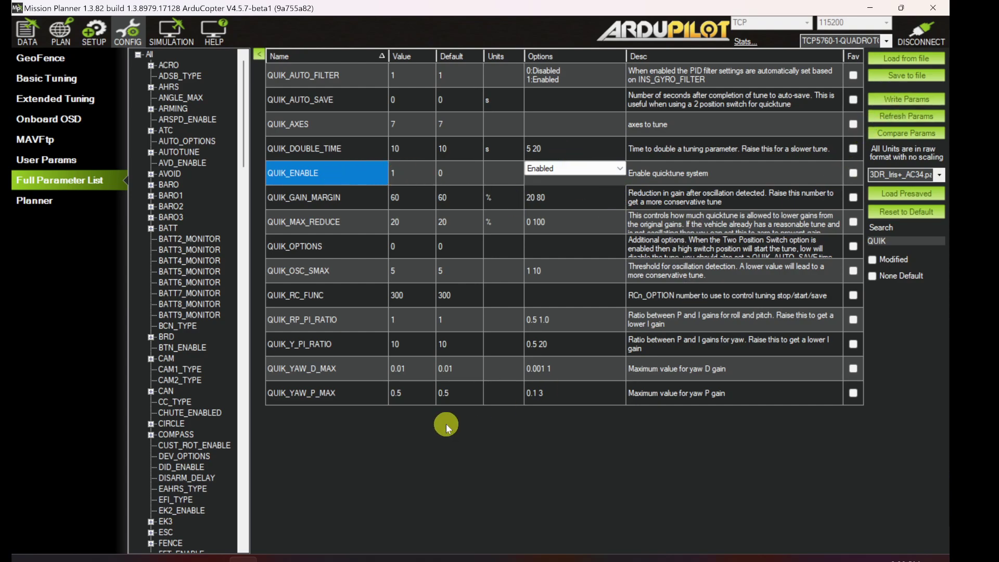
{"action": "key", "text": "alt+Tab"}
{"action": "scroll", "coordinate": [452, 409], "scroll_direction": "down", "scroll_amount": 1}
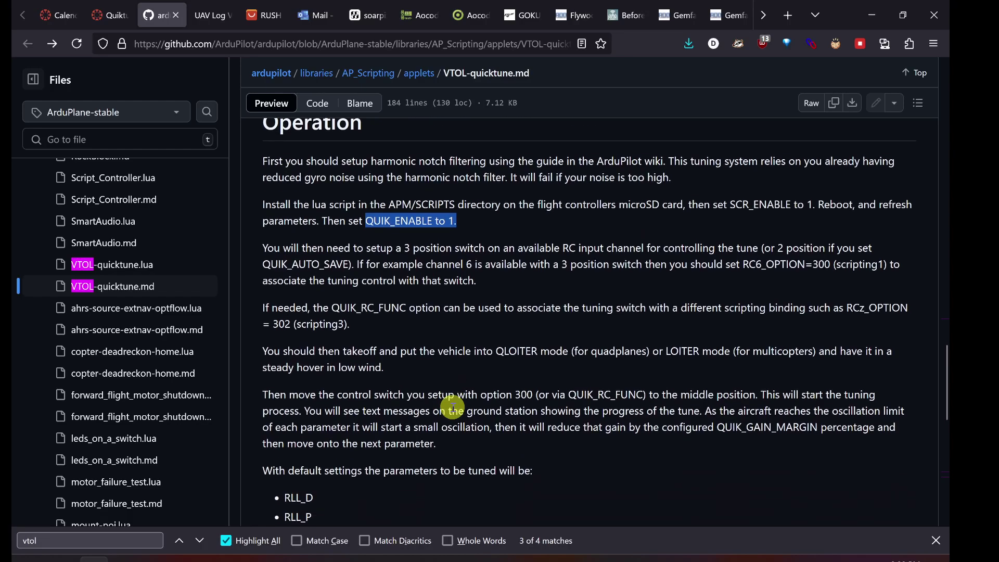
{"action": "left_click_drag", "start_coordinate": [364, 237], "coordinate": [562, 235]}
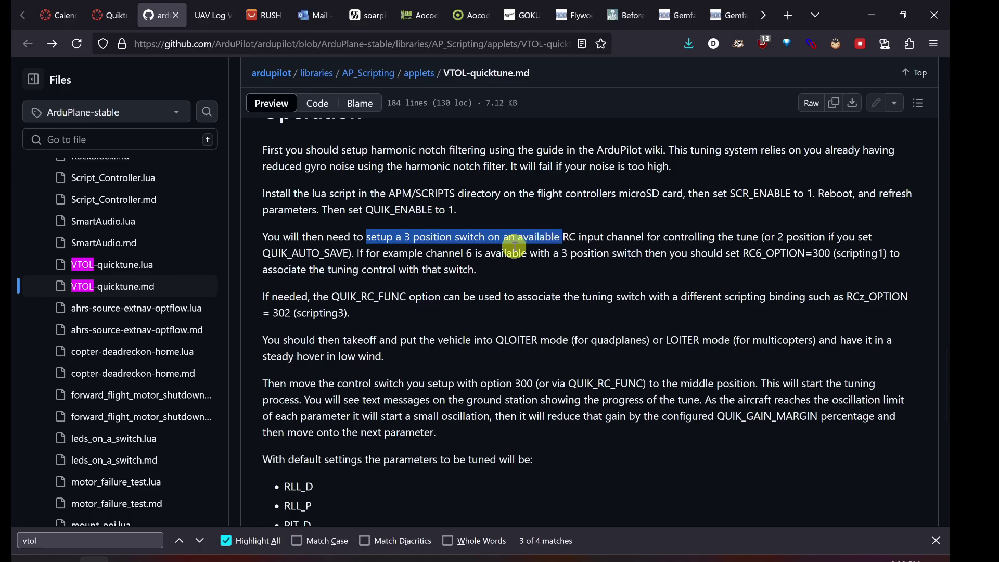
{"action": "left_click", "coordinate": [471, 255]}
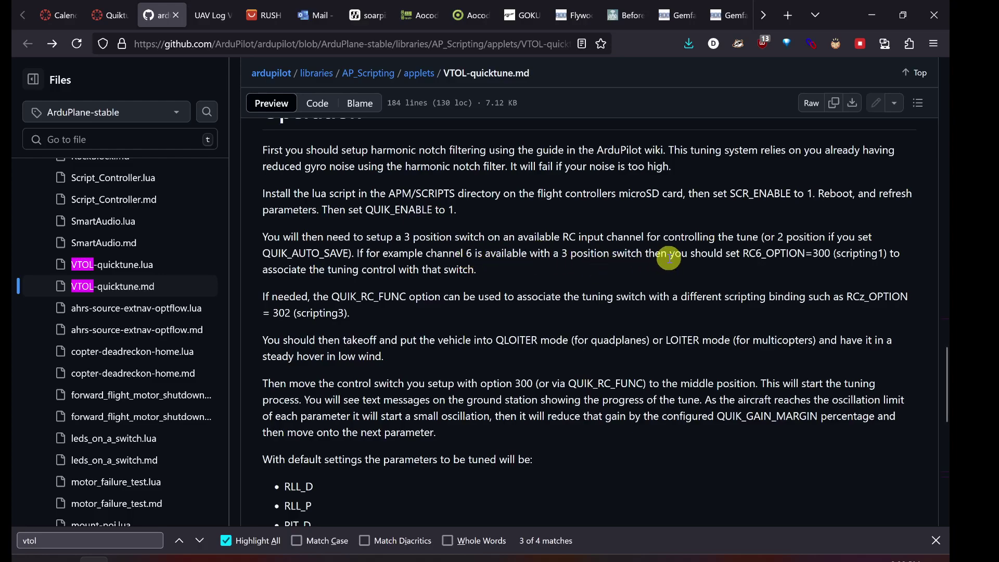
{"action": "left_click_drag", "start_coordinate": [743, 255], "coordinate": [818, 258]}
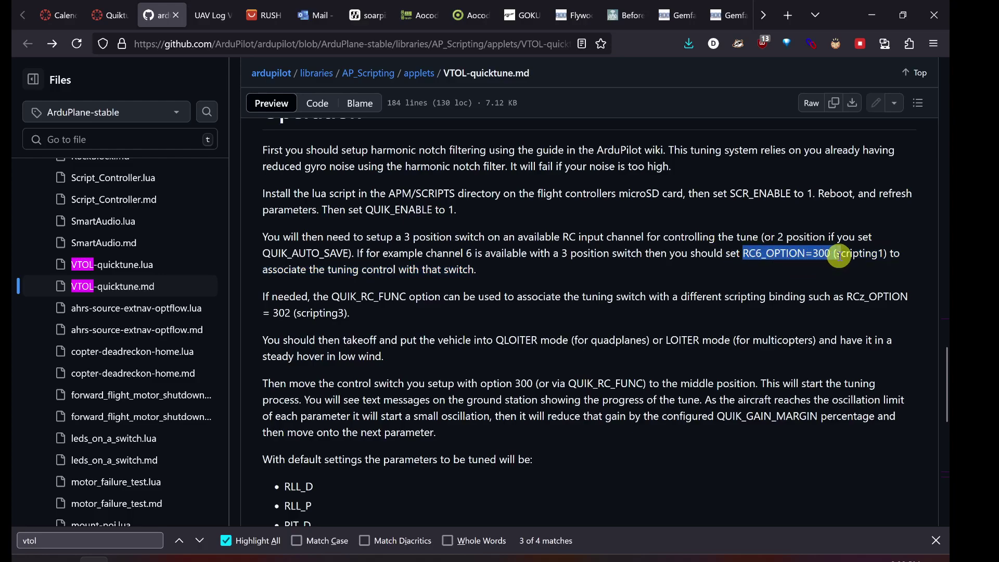
{"action": "left_click", "coordinate": [798, 269]}
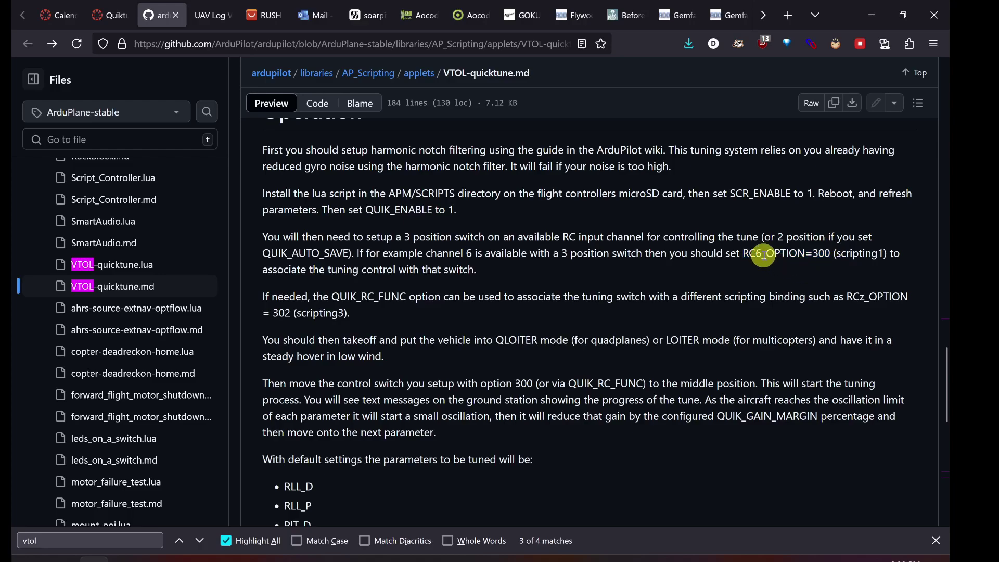
{"action": "left_click", "coordinate": [758, 250]}
Step: Filter the parameter list to the RC6 parameters and confirm RC6_OPTION is 300 (Scripting1)
{"action": "left_click", "coordinate": [249, 558]}
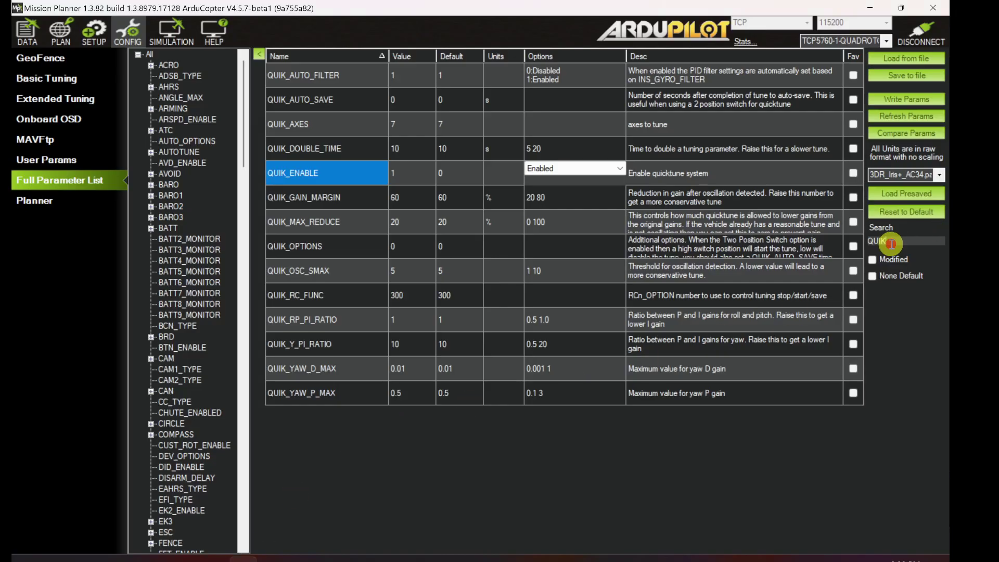
{"action": "double_click", "coordinate": [891, 243]}
{"action": "type", "text": "RC6_"}
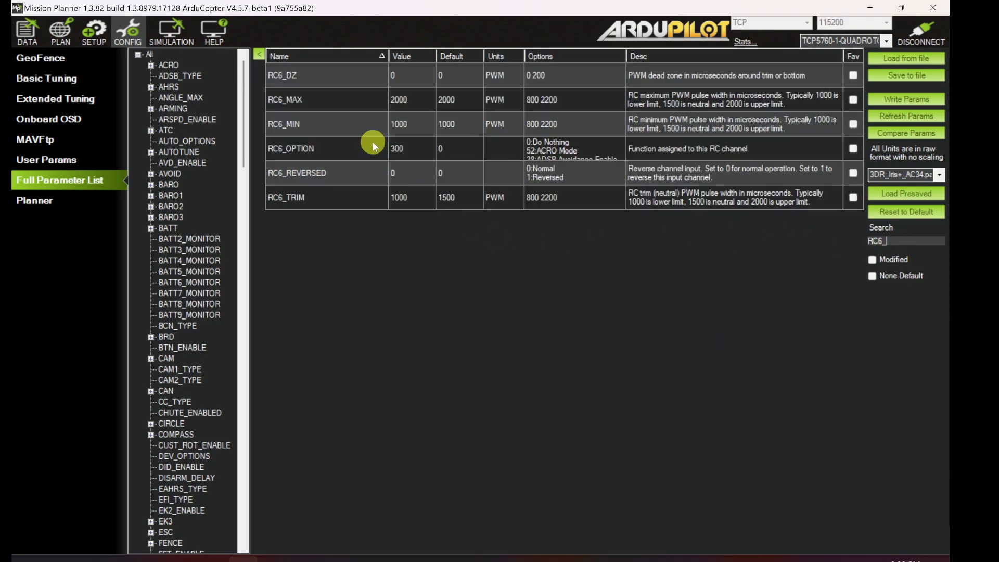
{"action": "left_click", "coordinate": [420, 153]}
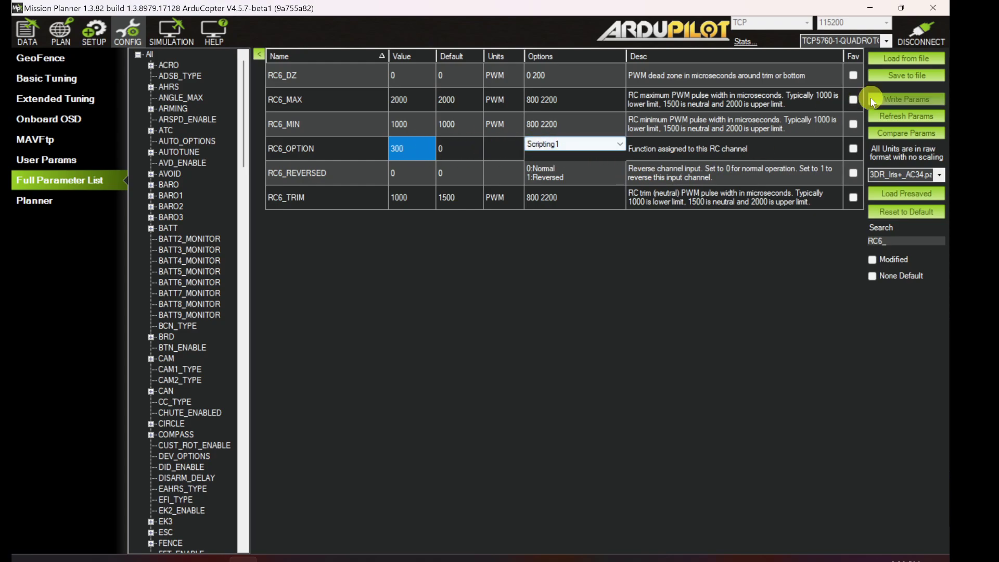
Step: Scroll the guide to the QUIK_RC_FUNC paragraph and highlight the RC6_OPTION=300 value
{"action": "key", "text": "alt+Tab"}
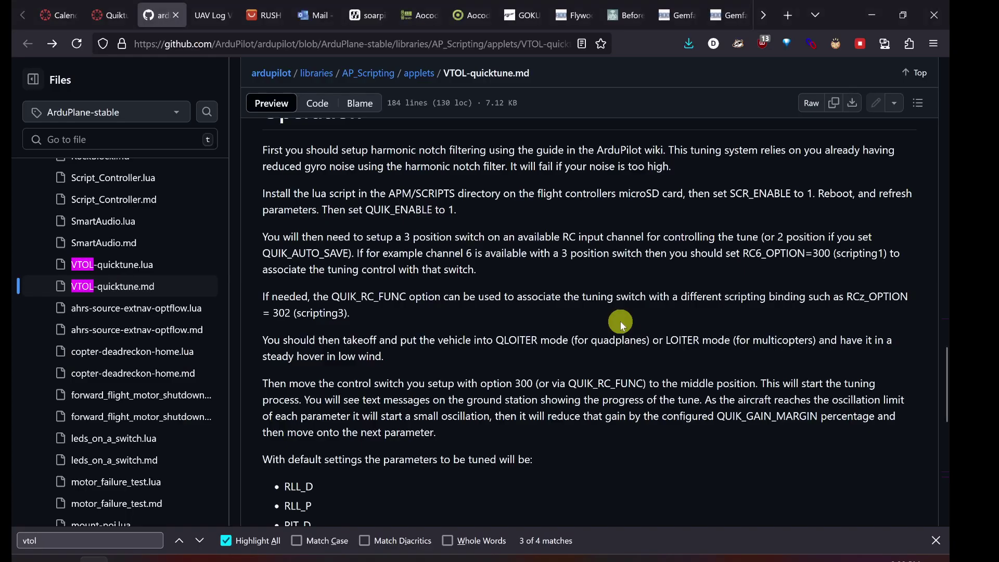
{"action": "scroll", "coordinate": [593, 388], "scroll_direction": "down", "scroll_amount": 1}
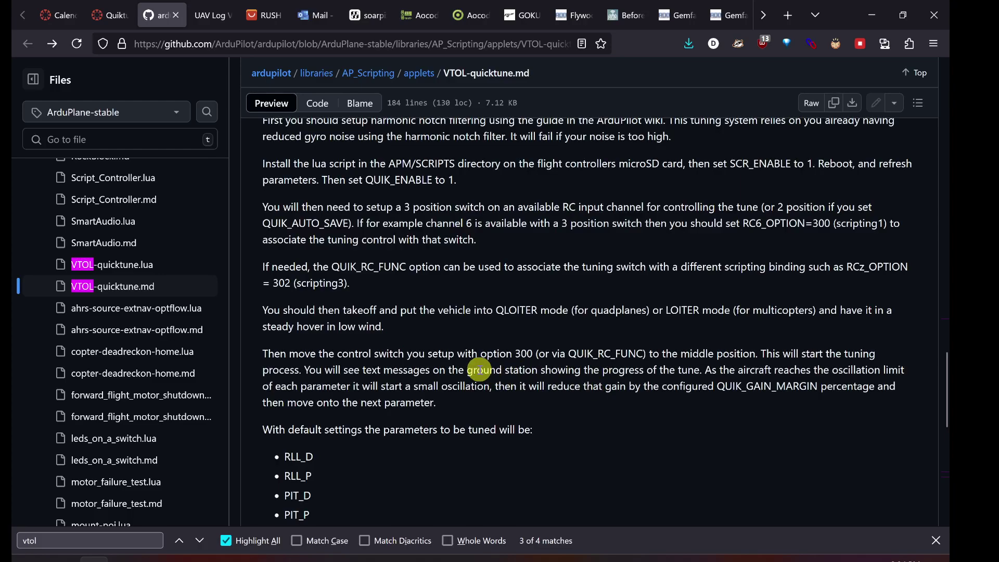
{"action": "scroll", "coordinate": [479, 369], "scroll_direction": "down", "scroll_amount": 1}
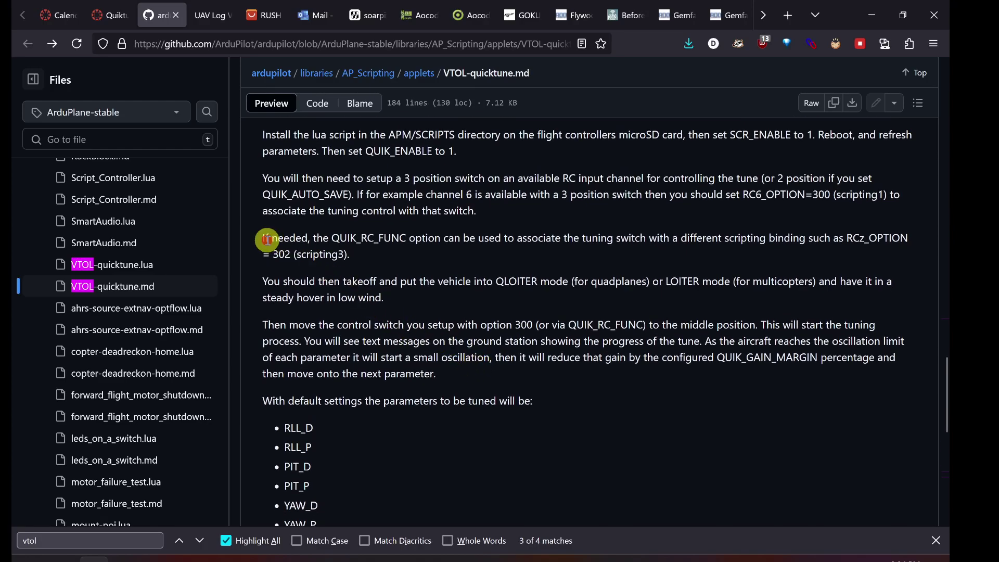
{"action": "left_click_drag", "start_coordinate": [267, 239], "coordinate": [363, 261]}
{"action": "scroll", "coordinate": [432, 273], "scroll_direction": "down", "scroll_amount": 1}
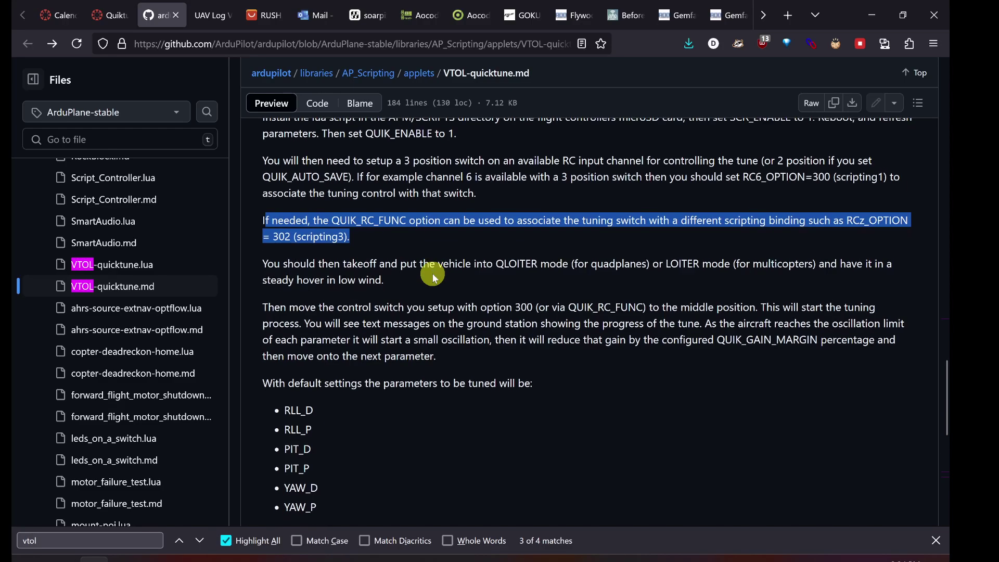
{"action": "left_click", "coordinate": [357, 236]}
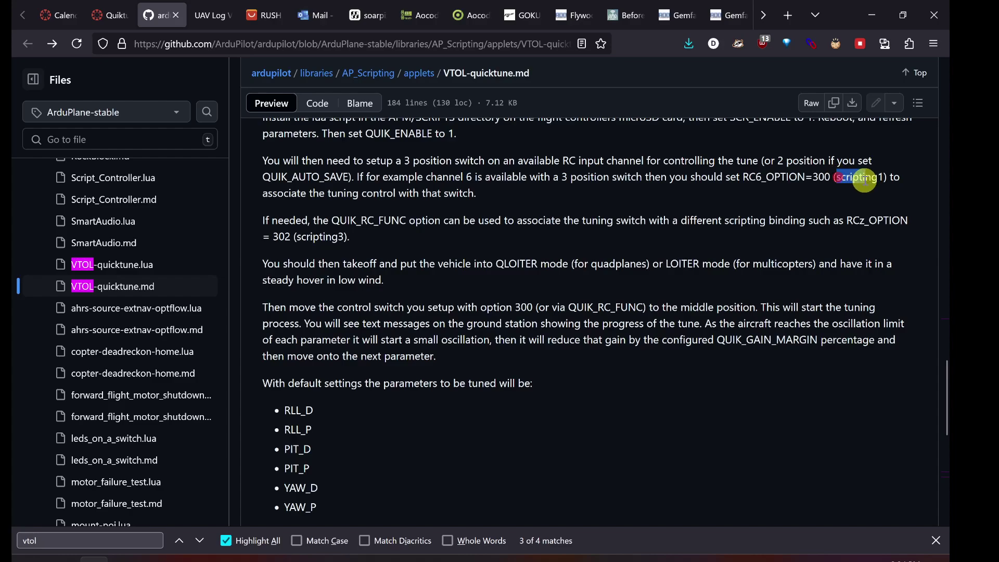
{"action": "left_click_drag", "start_coordinate": [831, 178], "coordinate": [806, 181]}
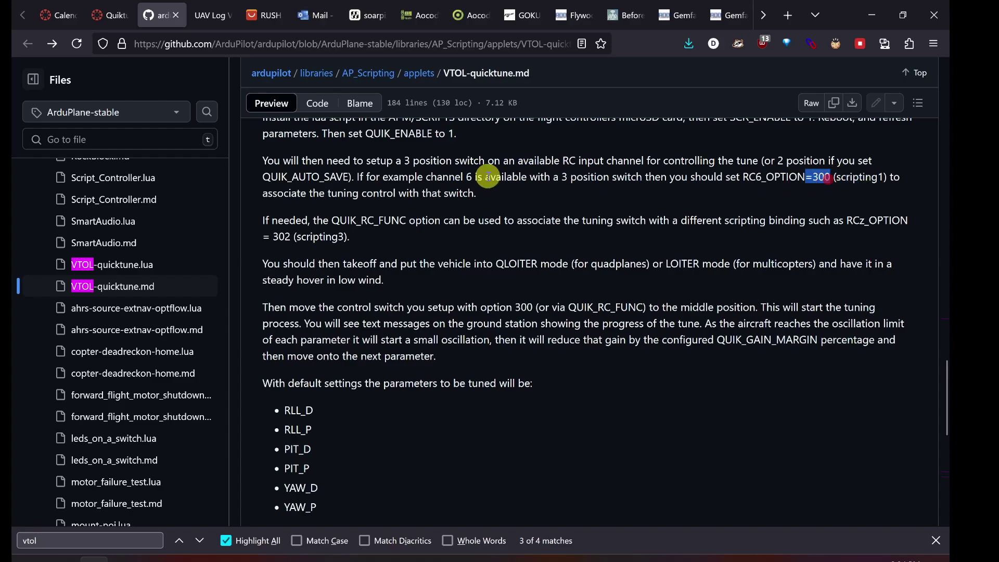
{"action": "left_click", "coordinate": [408, 297]}
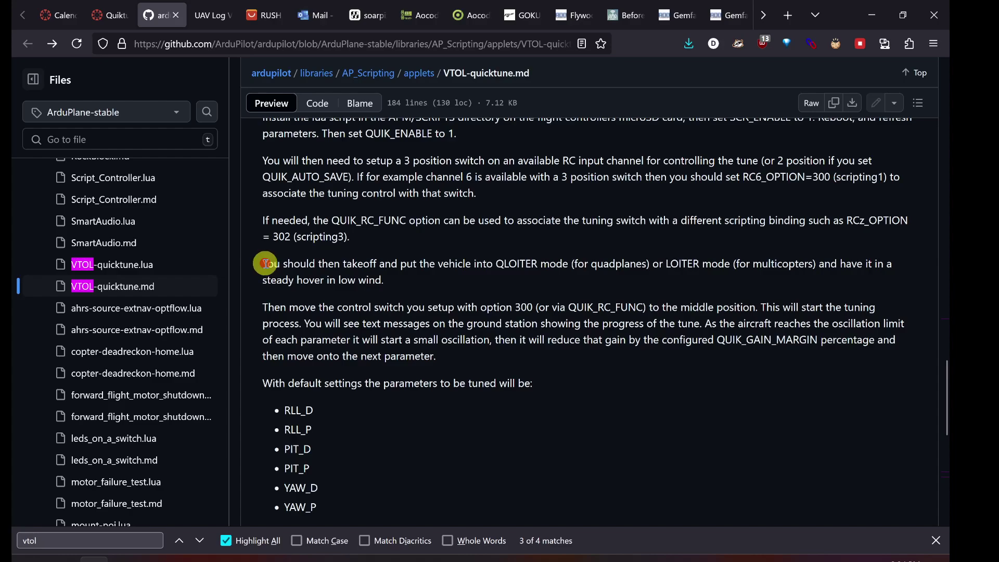
Step: Highlight the takeoff instruction and the LOITER-mode hover in low wind
{"action": "left_click_drag", "start_coordinate": [267, 263], "coordinate": [578, 272]}
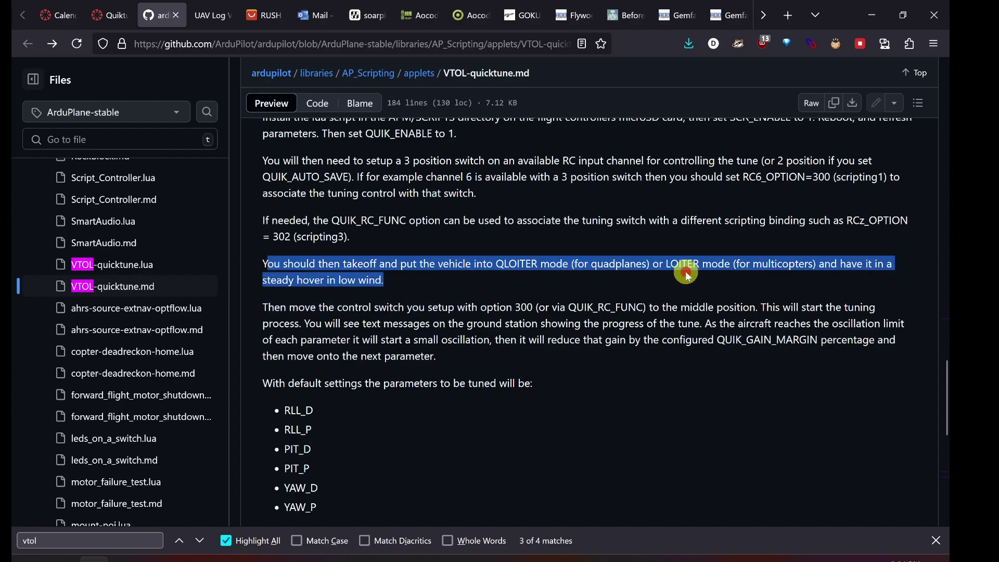
{"action": "left_click_drag", "start_coordinate": [666, 264], "coordinate": [780, 276]}
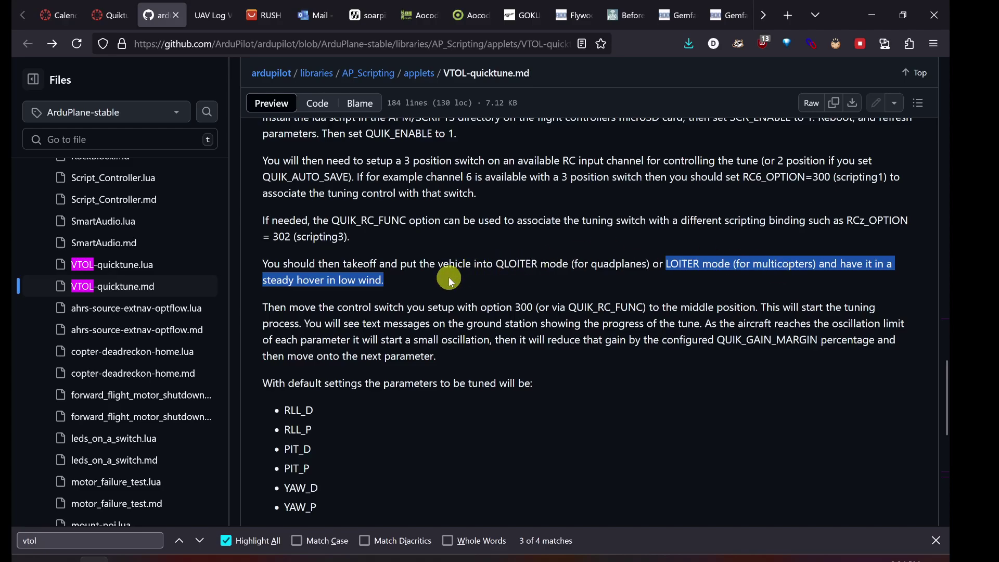
{"action": "scroll", "coordinate": [438, 300], "scroll_direction": "down", "scroll_amount": 2}
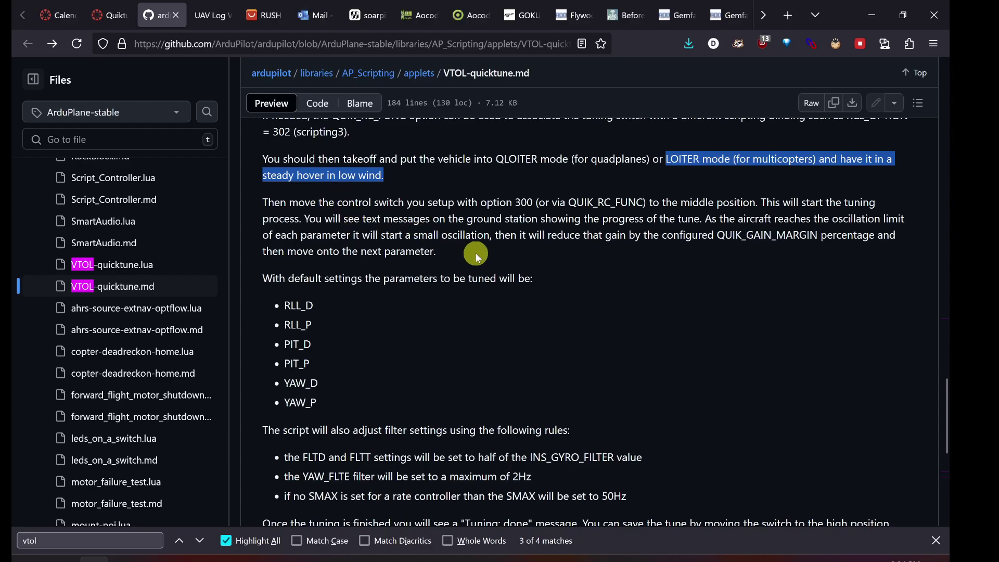
Step: Highlight 'the middle position' start, the ground-station messages note, and the RLL_D–YAW_P tuned gains
{"action": "scroll", "coordinate": [476, 251], "scroll_direction": "down", "scroll_amount": 7}
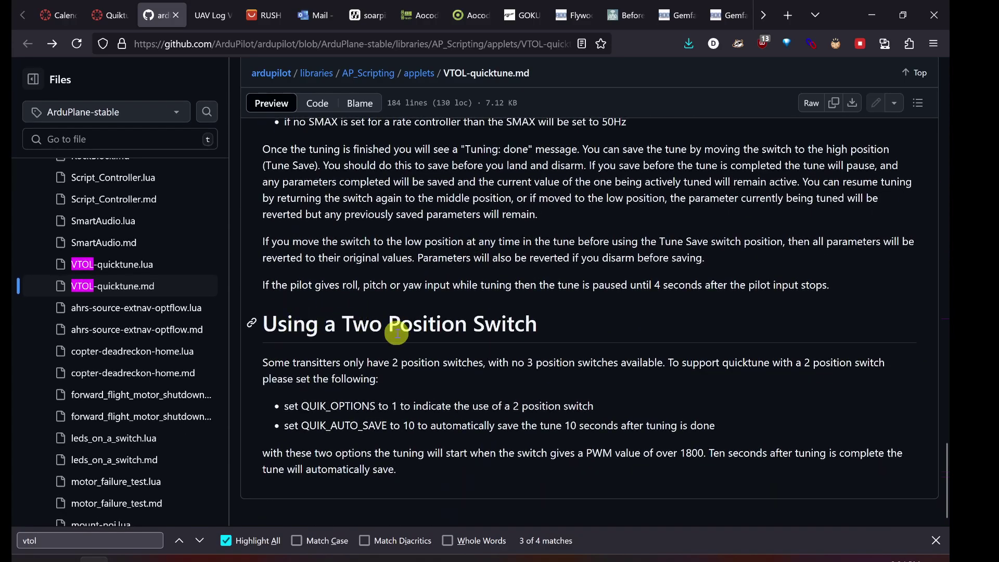
{"action": "scroll", "coordinate": [484, 327], "scroll_direction": "up", "scroll_amount": 1}
{"action": "scroll", "coordinate": [483, 327], "scroll_direction": "up", "scroll_amount": 6}
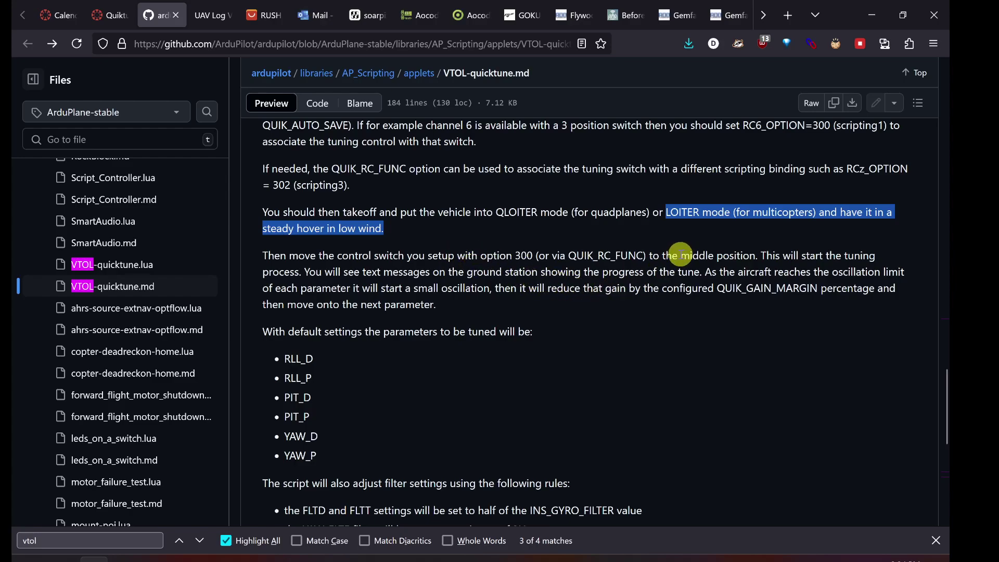
{"action": "left_click_drag", "start_coordinate": [666, 256], "coordinate": [730, 259]}
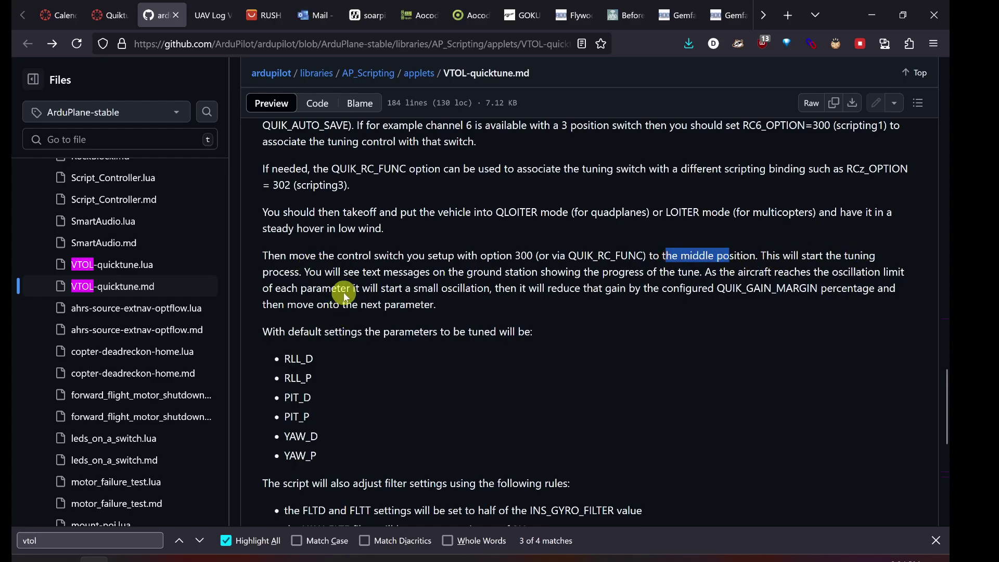
{"action": "left_click_drag", "start_coordinate": [355, 272], "coordinate": [601, 275]}
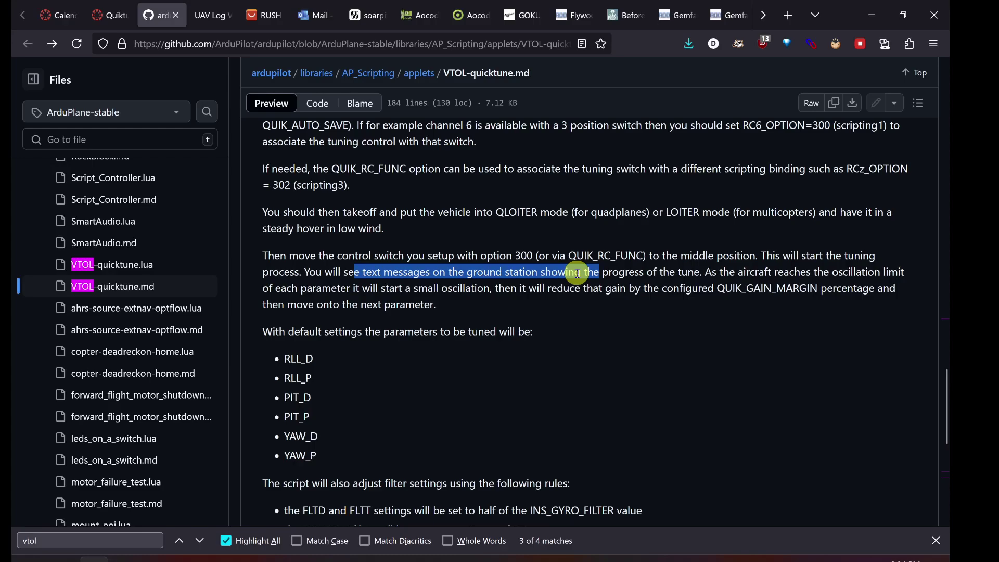
{"action": "left_click_drag", "start_coordinate": [284, 359], "coordinate": [303, 458]}
Step: Highlight 'Tuning: done' and moving the switch high to save, then return to Mission Planner
{"action": "scroll", "coordinate": [312, 453], "scroll_direction": "down", "scroll_amount": 5}
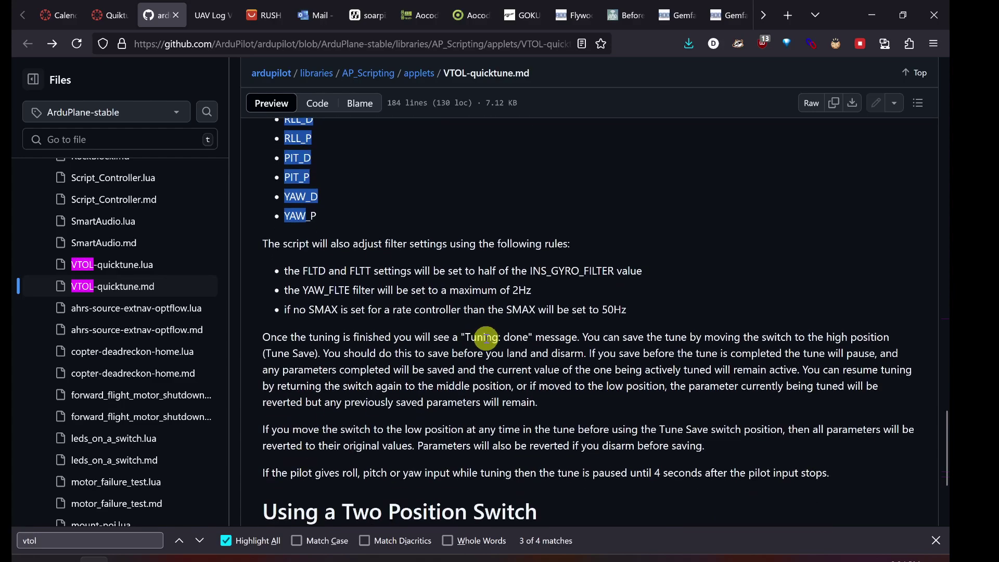
{"action": "left_click_drag", "start_coordinate": [465, 337], "coordinate": [533, 339]}
{"action": "left_click_drag", "start_coordinate": [713, 337], "coordinate": [887, 338]}
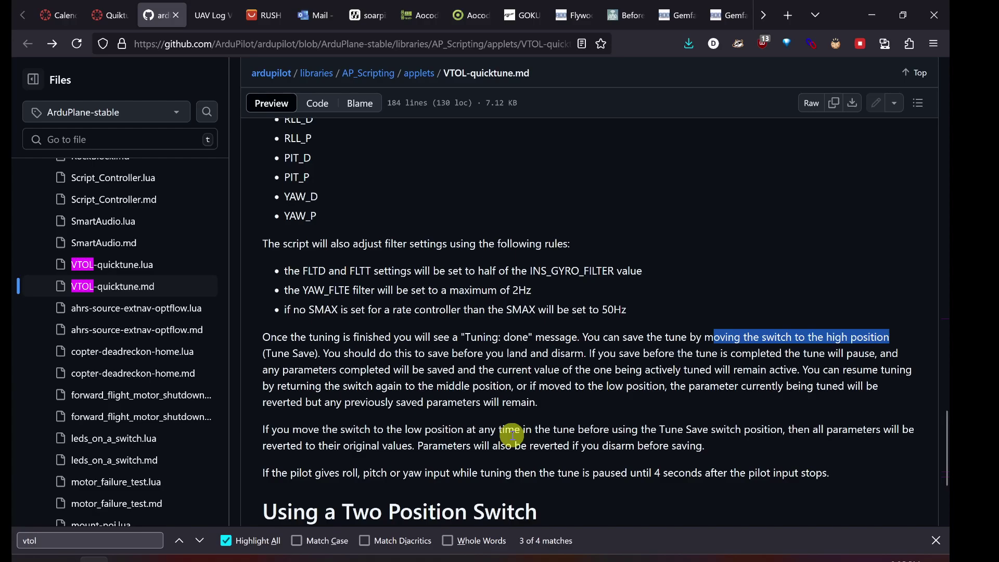
{"action": "scroll", "coordinate": [525, 440], "scroll_direction": "down", "scroll_amount": 1}
{"action": "scroll", "coordinate": [513, 458], "scroll_direction": "up", "scroll_amount": 1}
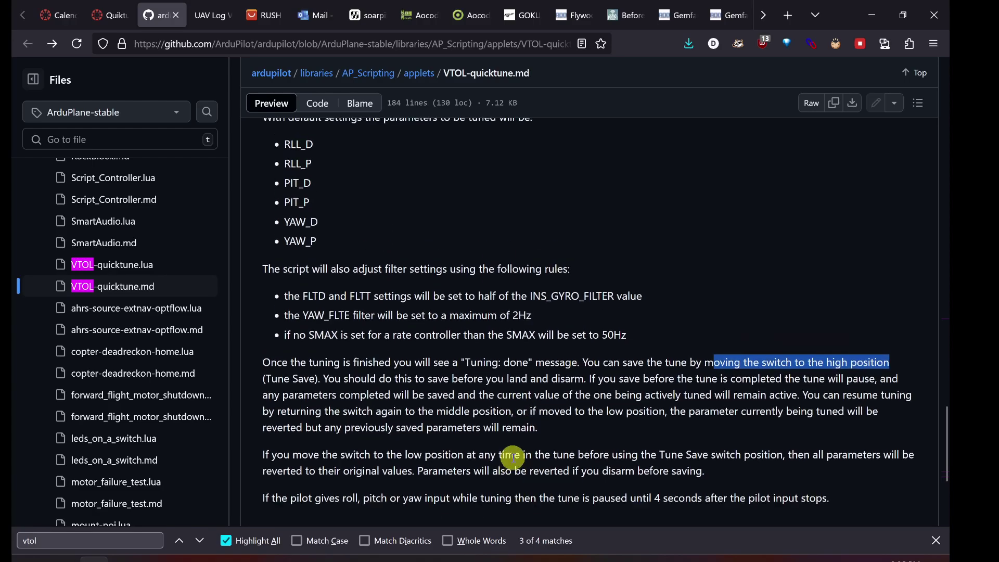
{"action": "key", "text": "alt+Tab"}
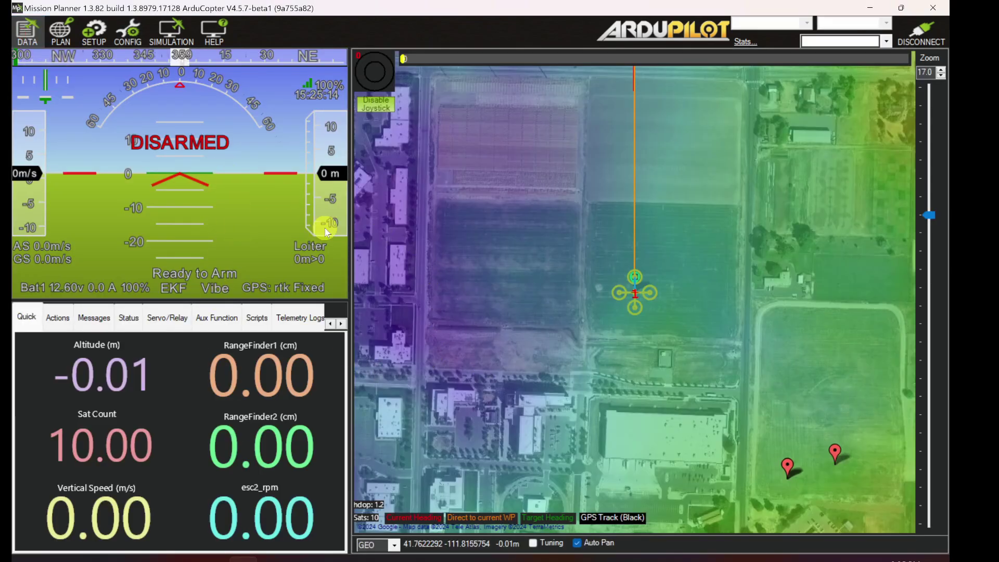
Step: Show the Messages tab with the EKF3 GPS and u-blox 230400 baud messages
{"action": "left_click", "coordinate": [94, 318]}
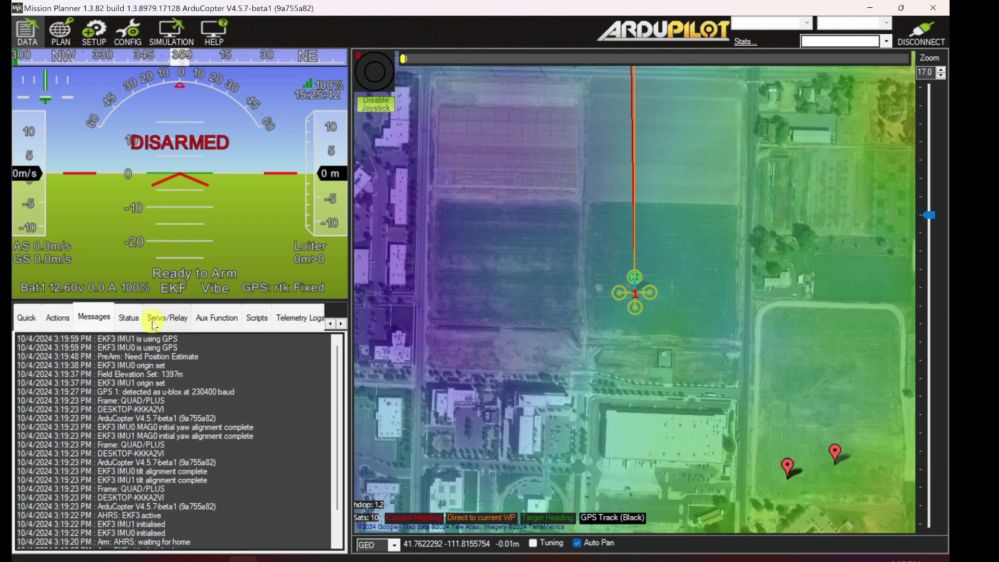
Step: Open the Actions tab and the Joystick settings, then close the joystick window
{"action": "left_click", "coordinate": [61, 320]}
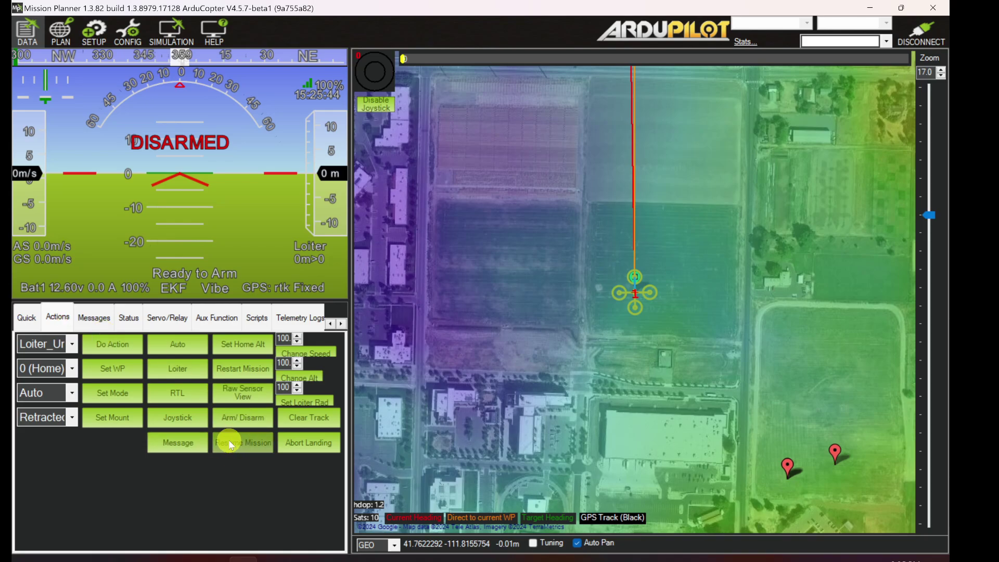
{"action": "left_click", "coordinate": [167, 418]}
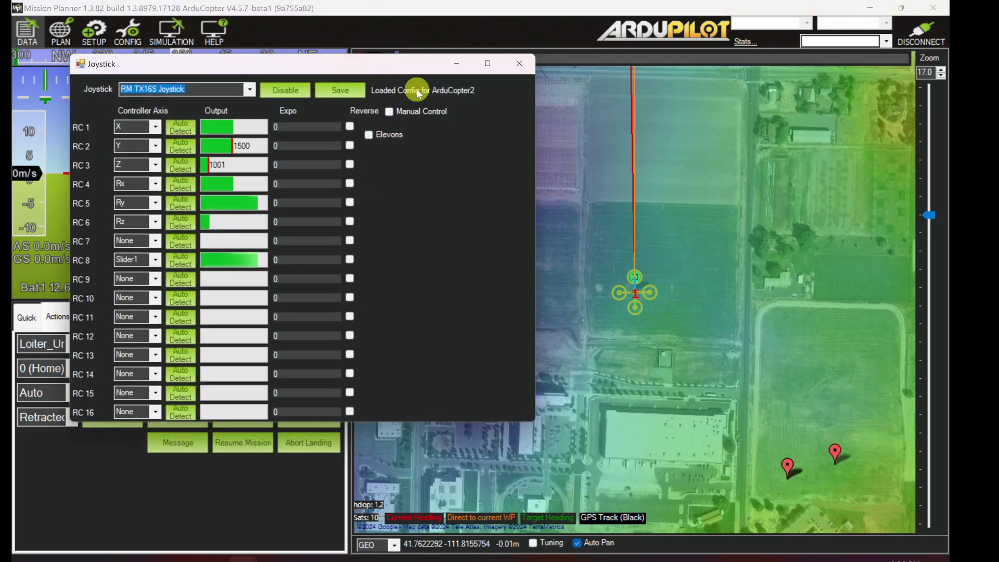
{"action": "left_click", "coordinate": [519, 64]}
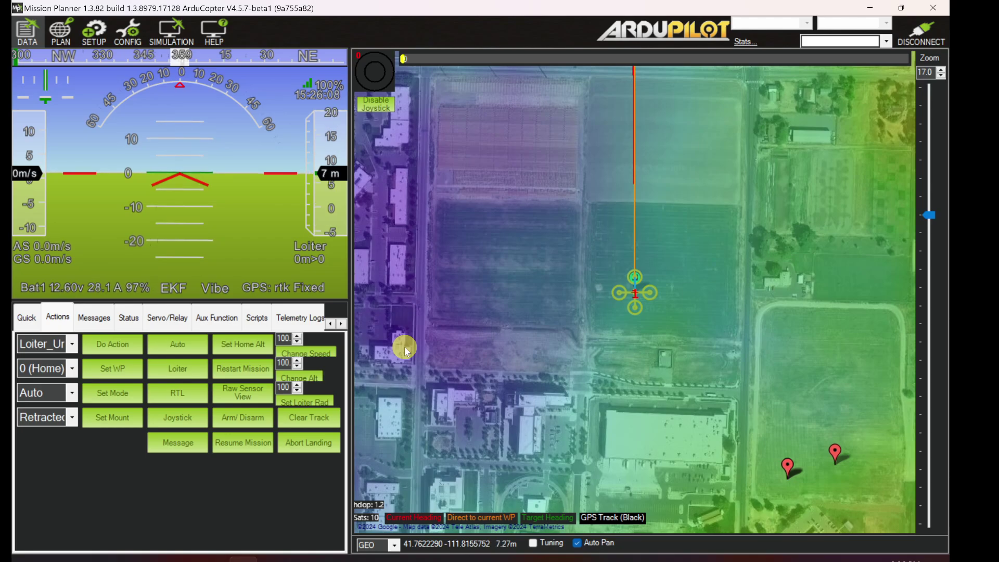
Step: Watch the Messages tab as Quiktune reports Tuning: DONE and Tuning: saved
{"action": "left_click", "coordinate": [94, 318]}
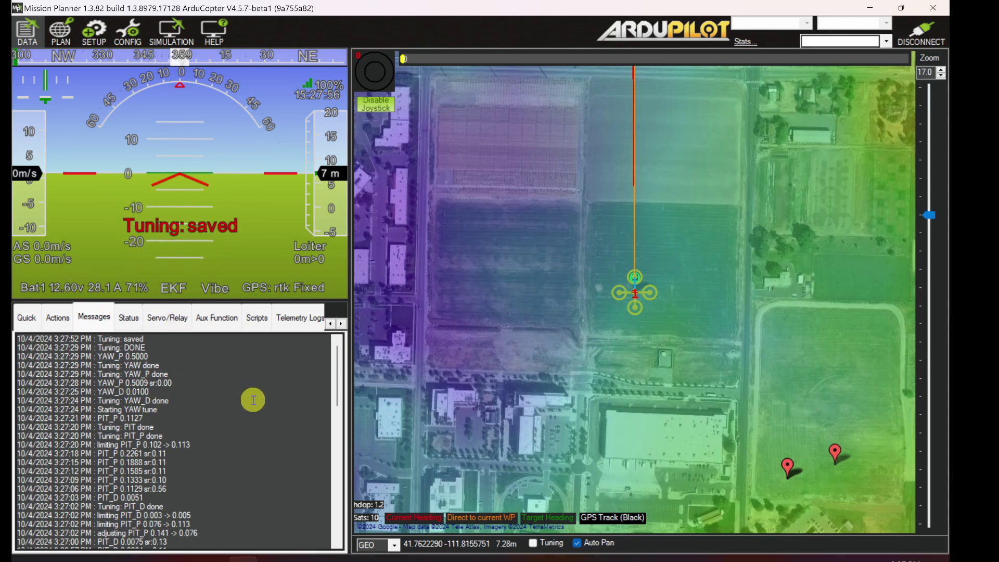
Step: Send the tuned copter back to launch in RTL mode, then return to the GitHub quicktune readme
{"action": "left_click", "coordinate": [56, 320]}
{"action": "left_click", "coordinate": [182, 398]}
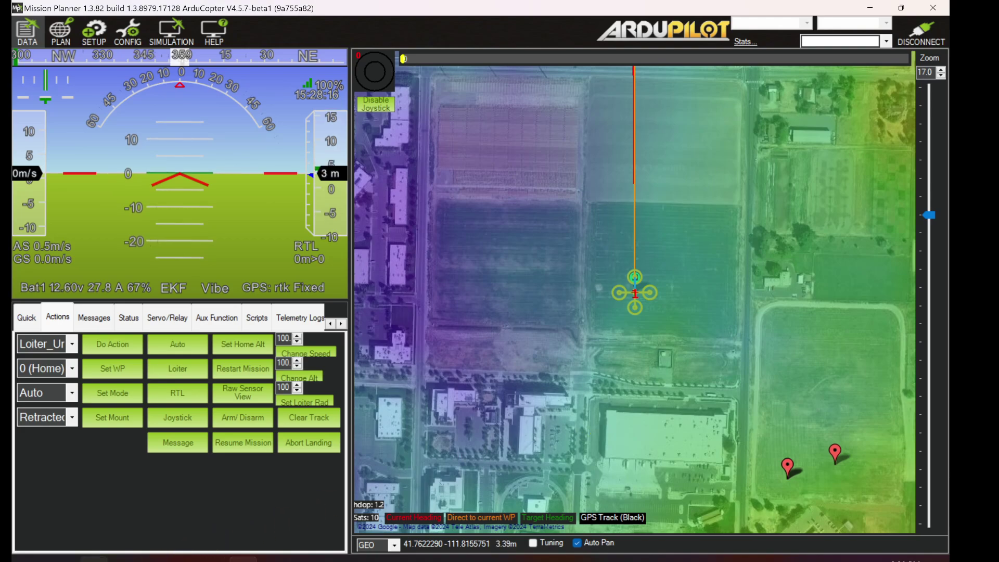
{"action": "left_click", "coordinate": [94, 559]}
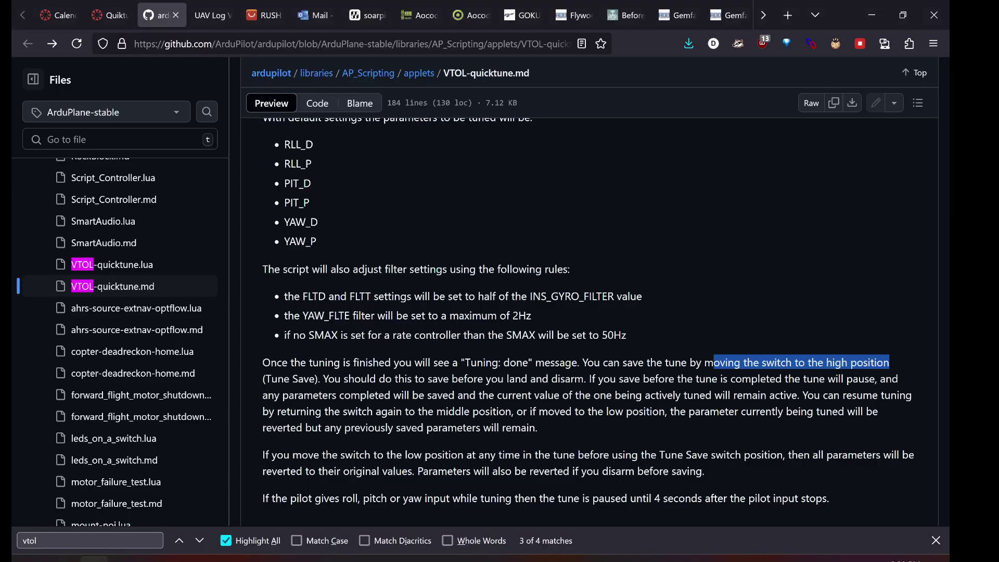
Step: Open the Canvas Quiktune assignment and highlight its dataflash log and log-viewer screenshot requirements
{"action": "left_click", "coordinate": [108, 23]}
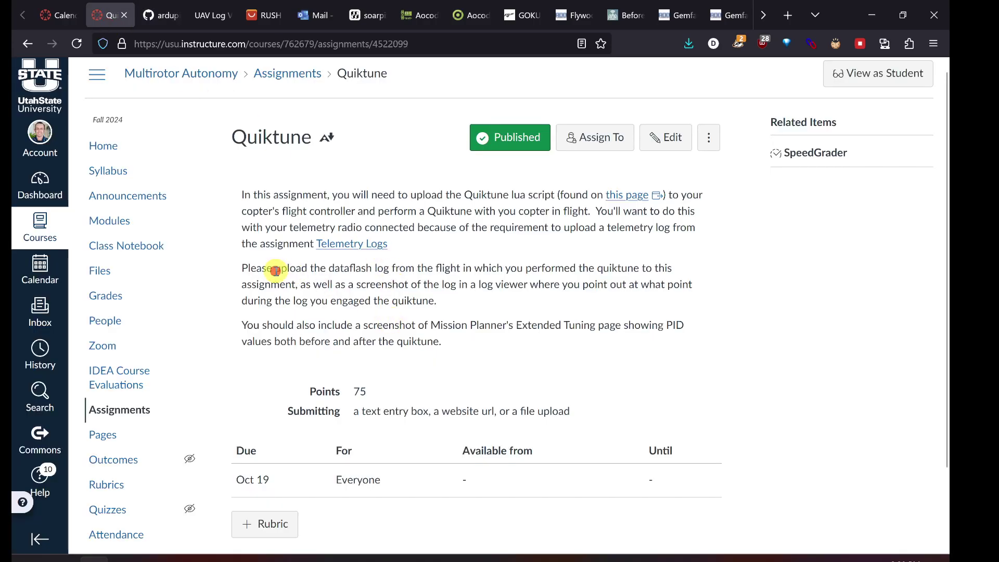
{"action": "left_click_drag", "start_coordinate": [274, 270], "coordinate": [460, 279]}
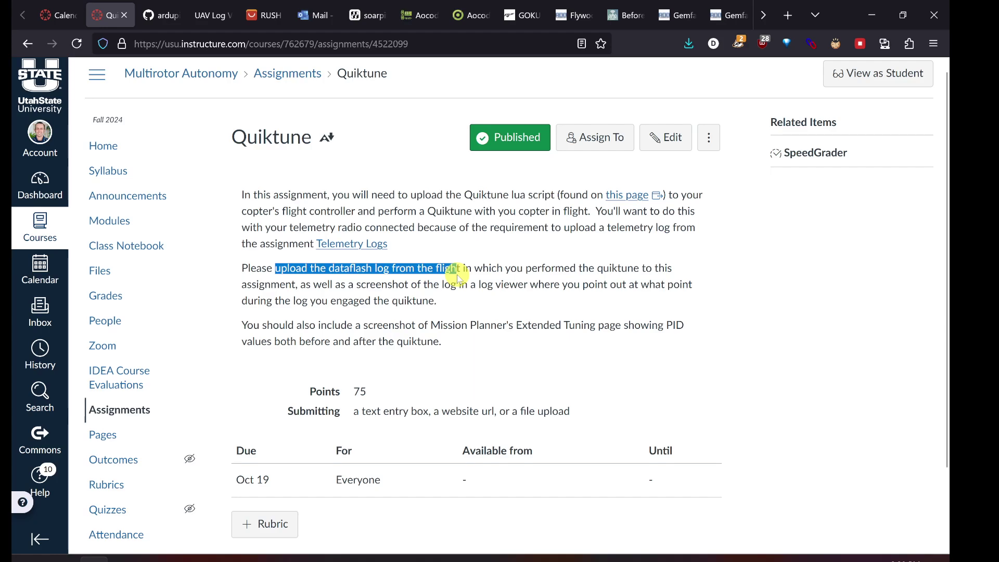
{"action": "left_click_drag", "start_coordinate": [341, 284], "coordinate": [501, 292]}
{"action": "left_click", "coordinate": [424, 268]}
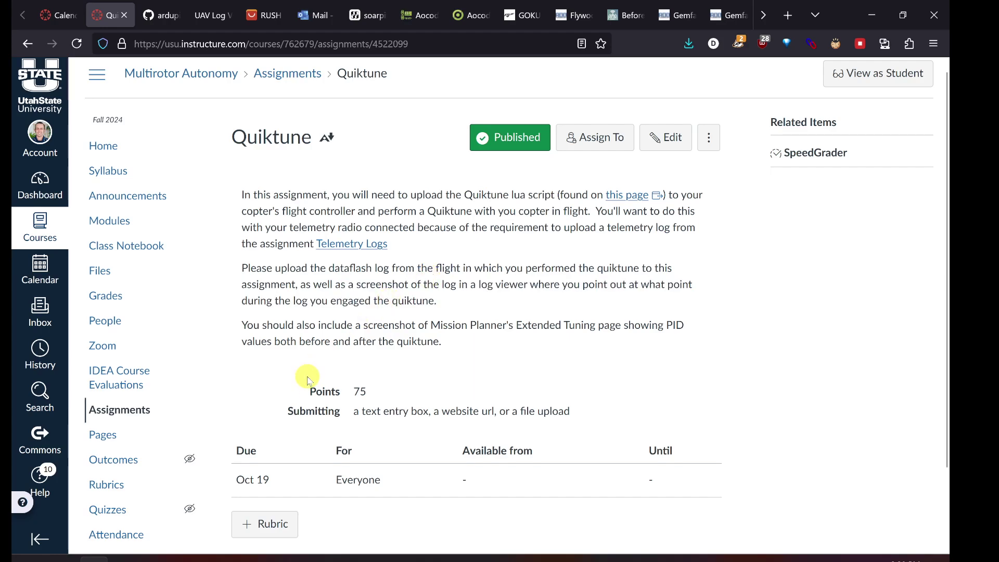
Step: In Mission Planner, open the Log Downloader listing the copter's 10 onboard dataflash logs
{"action": "left_click", "coordinate": [244, 558]}
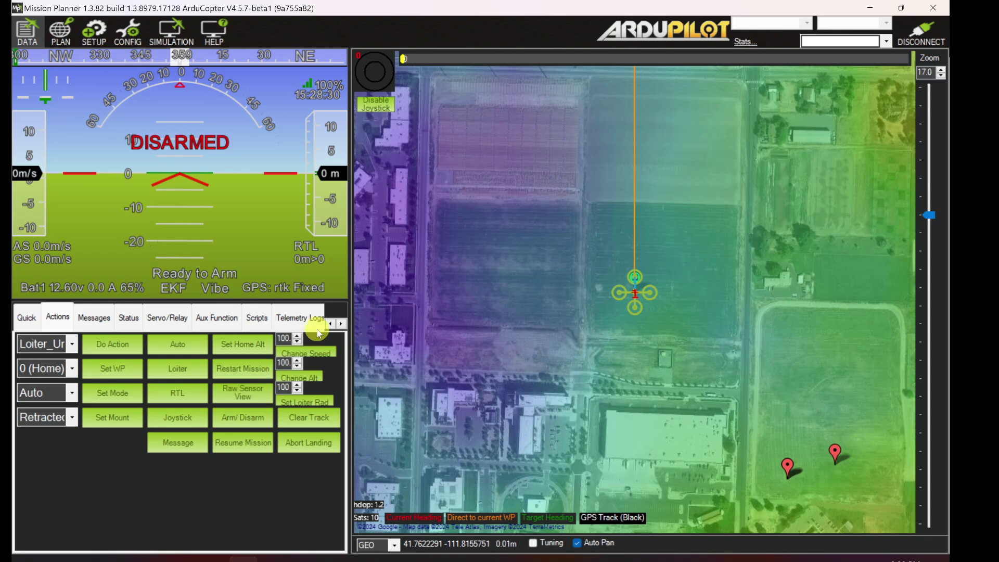
{"action": "left_click", "coordinate": [340, 324]}
{"action": "left_click", "coordinate": [340, 324]}
{"action": "left_click", "coordinate": [340, 323]}
{"action": "left_click", "coordinate": [257, 318]}
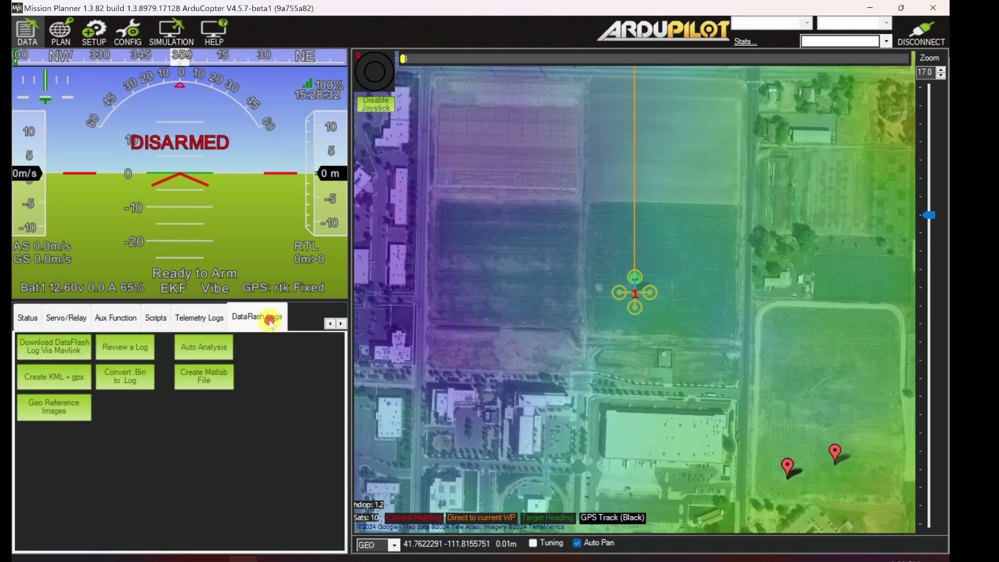
{"action": "left_click", "coordinate": [53, 346]}
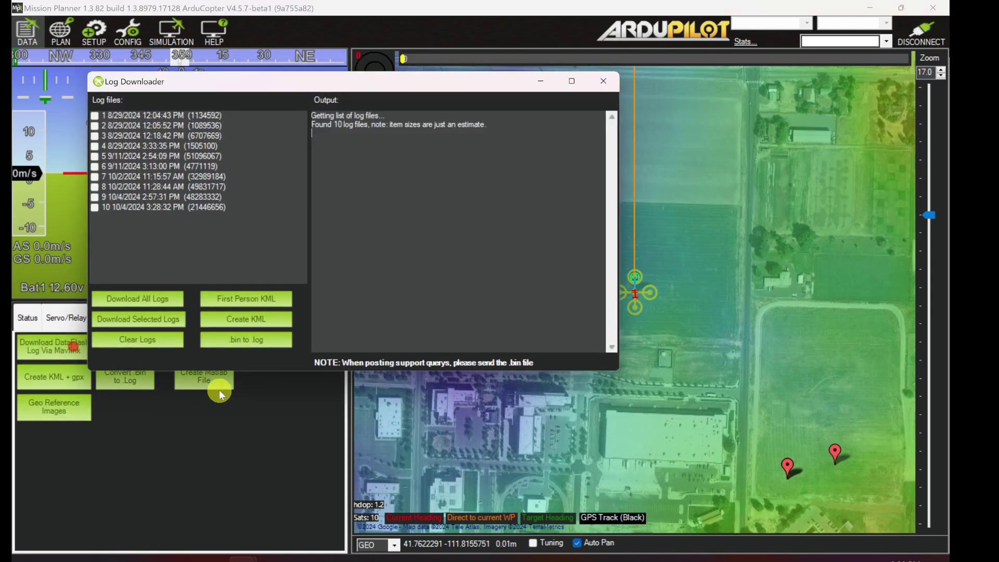
Step: Tick log 10 from 10/4/2024, close the downloader, and return to the Quiktune assignment
{"action": "left_click", "coordinate": [95, 208]}
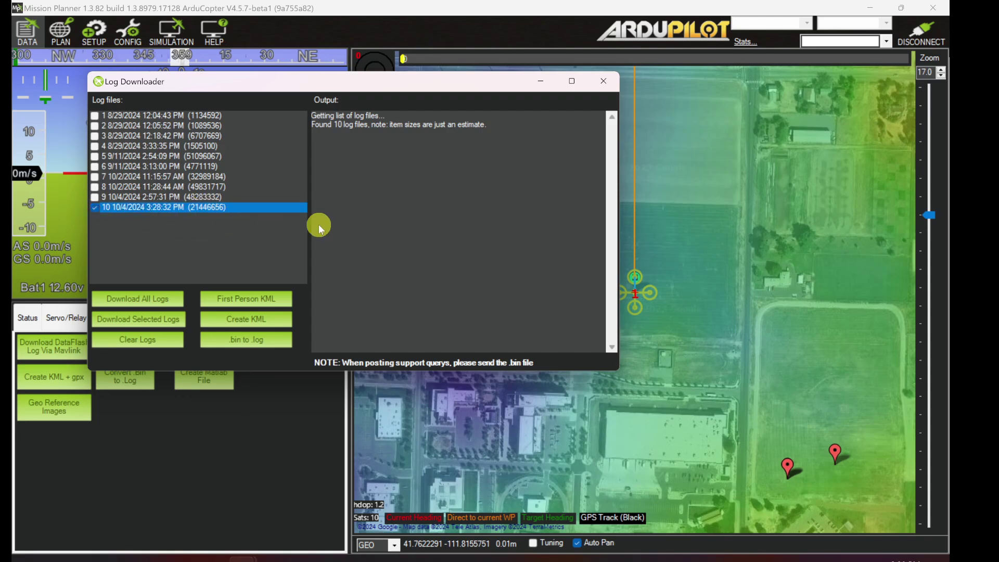
{"action": "left_click", "coordinate": [606, 83]}
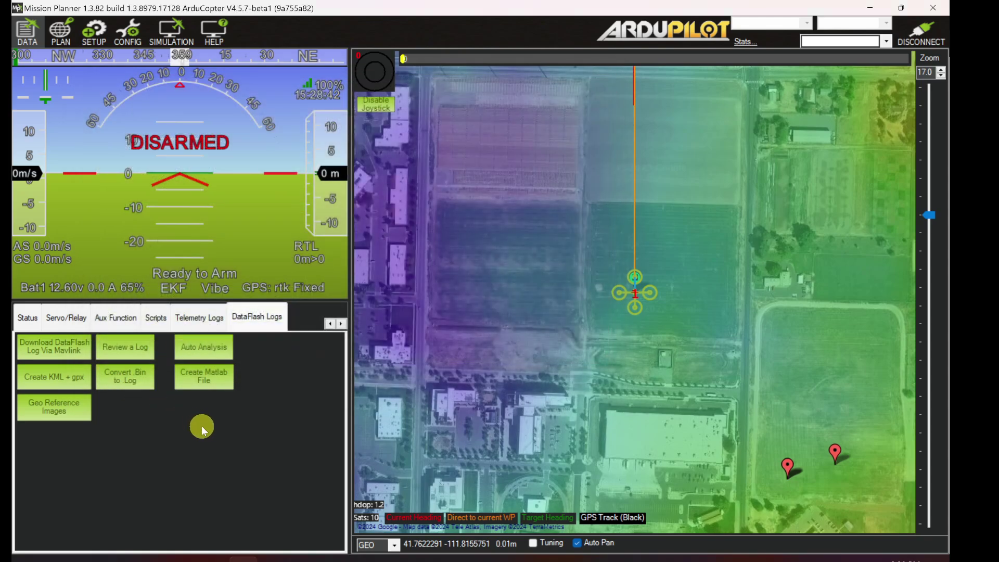
{"action": "left_click", "coordinate": [94, 558]}
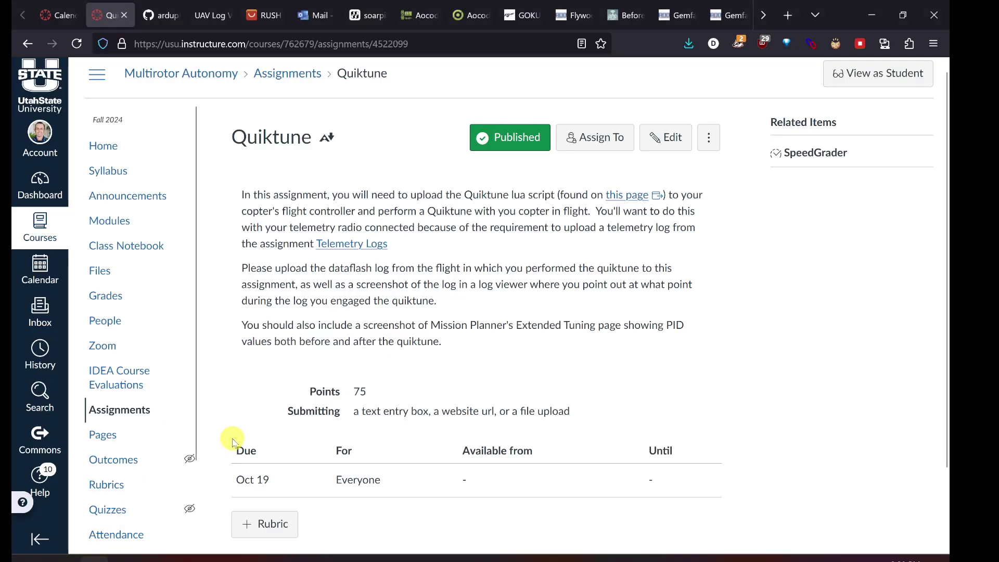
Step: In UAV Log Viewer, move the QuickTune messages panel aside and then hide it
{"action": "left_click", "coordinate": [213, 25]}
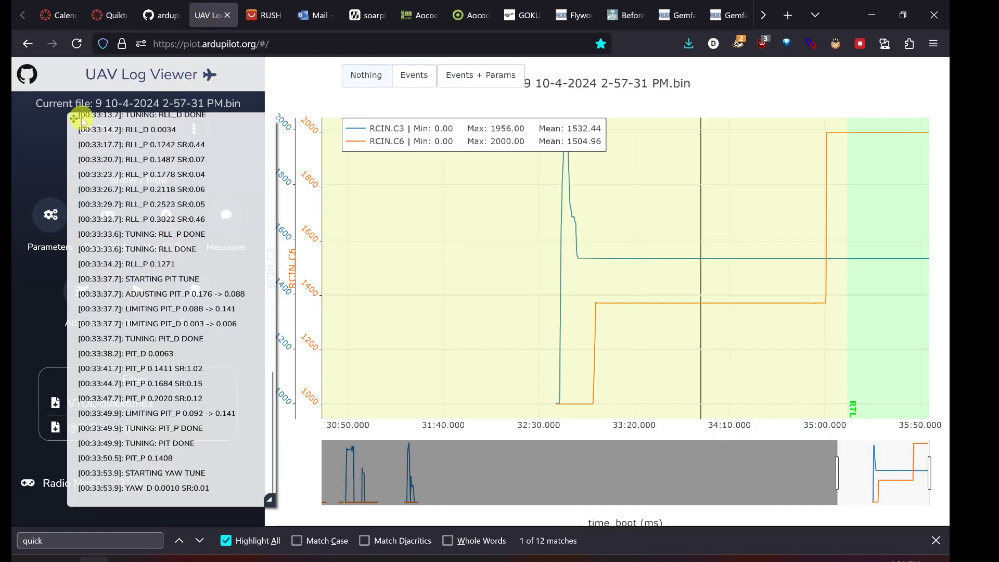
{"action": "left_click_drag", "start_coordinate": [77, 121], "coordinate": [242, 137]}
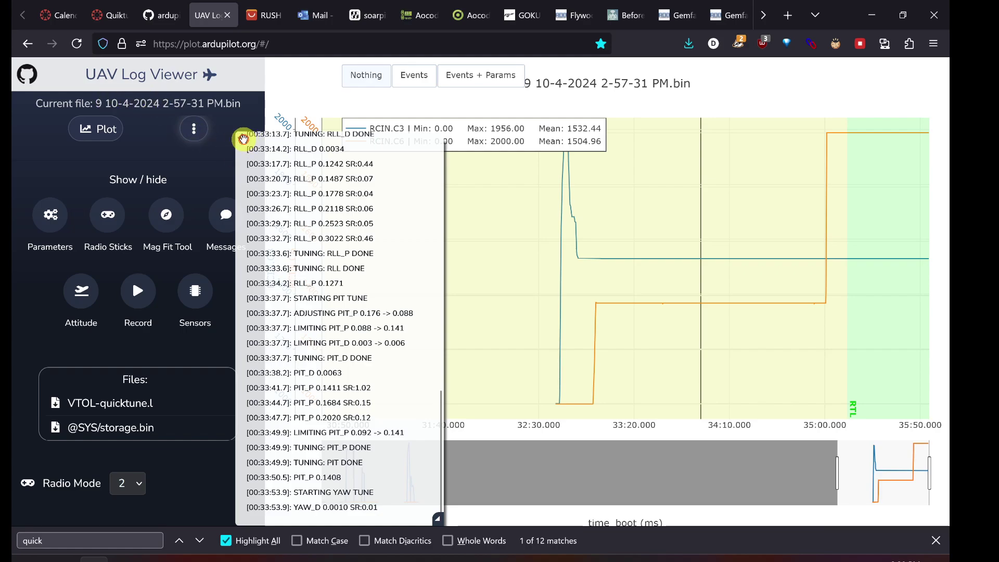
{"action": "left_click_drag", "start_coordinate": [243, 139], "coordinate": [126, 90]}
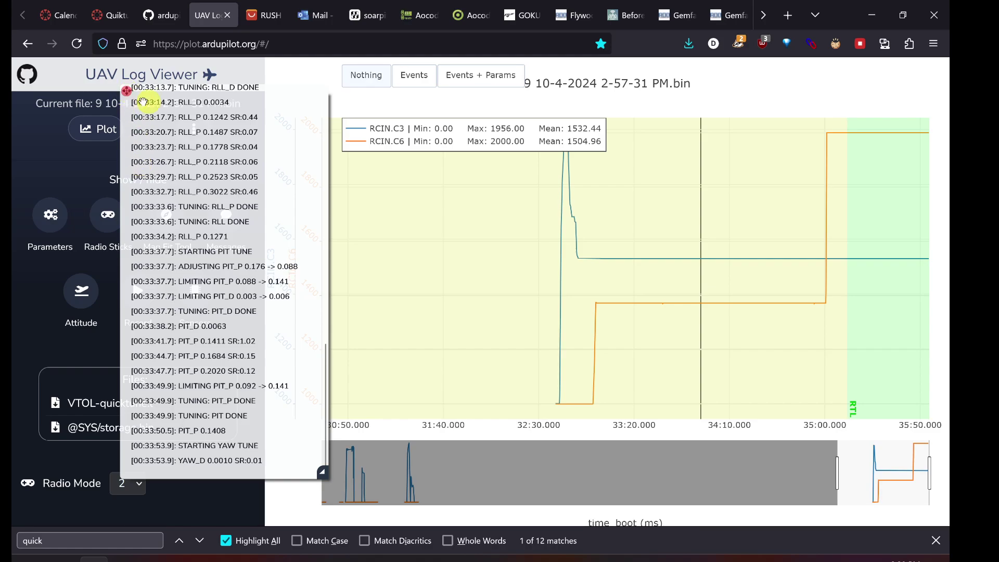
{"action": "left_click_drag", "start_coordinate": [126, 91], "coordinate": [261, 137]}
{"action": "left_click", "coordinate": [226, 214]}
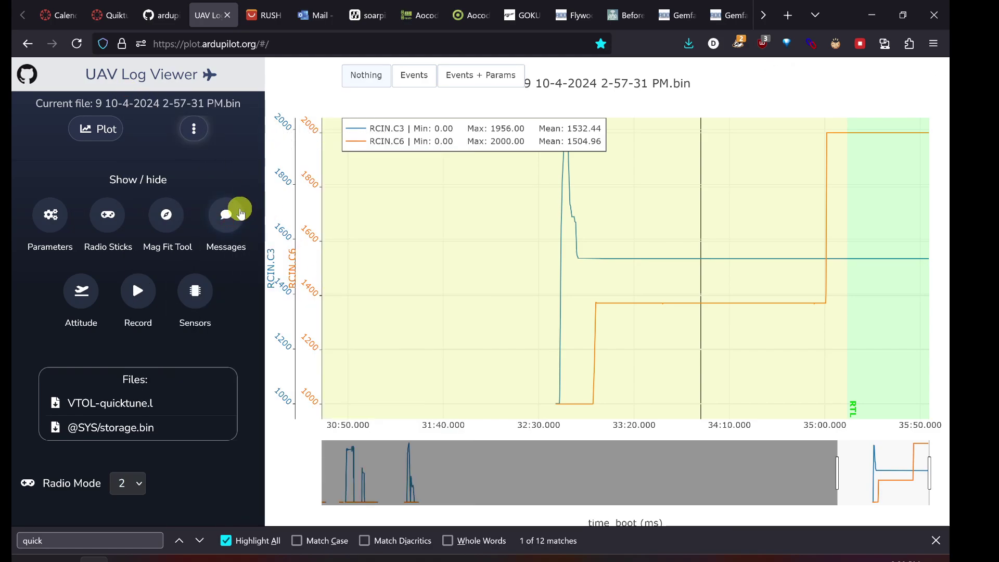
Step: Open Plots Setup and move the RCIN.C3/RCIN.C6 legend to the plot's upper-left corner
{"action": "left_click", "coordinate": [87, 130]}
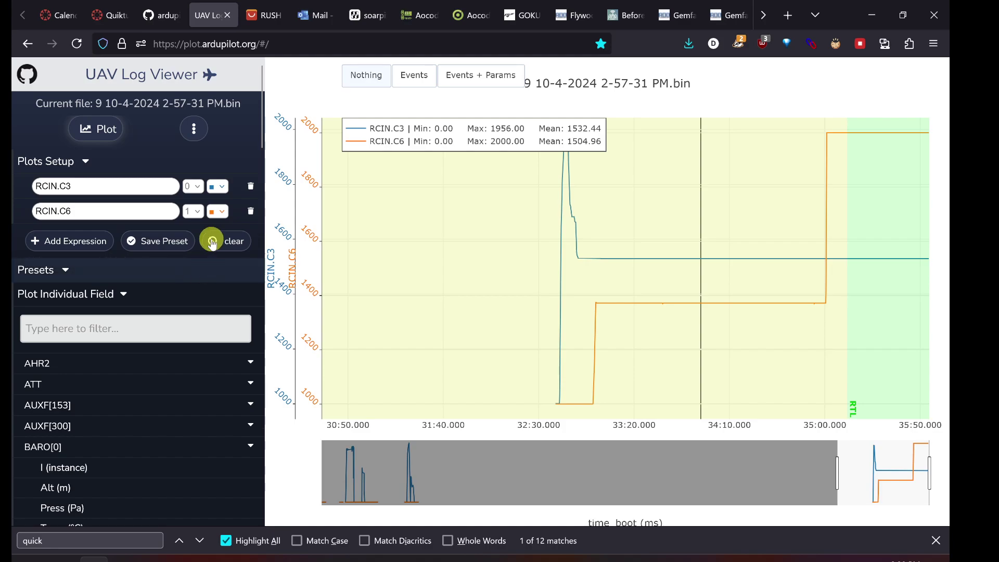
{"action": "left_click_drag", "start_coordinate": [263, 124], "coordinate": [260, 339]}
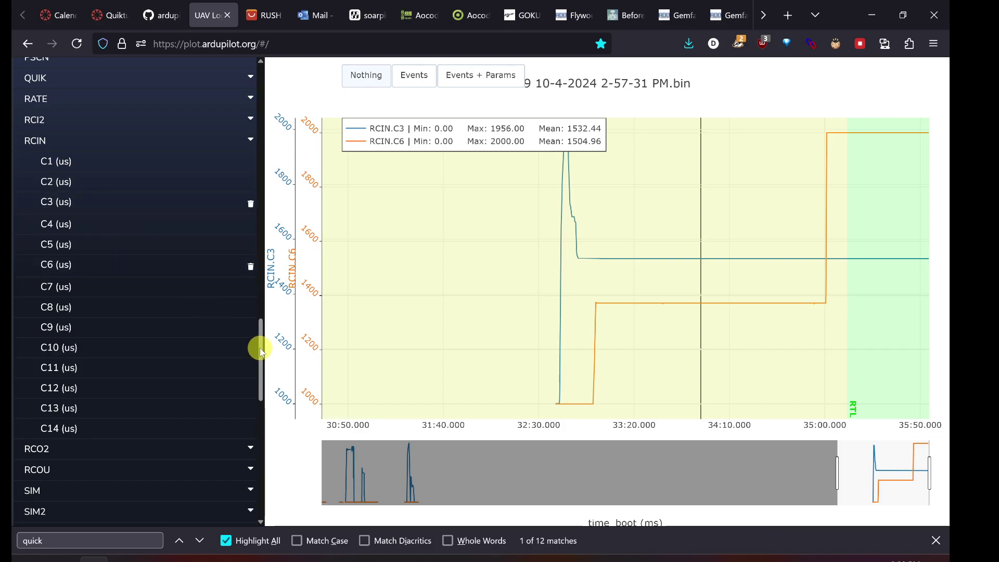
{"action": "left_click_drag", "start_coordinate": [260, 348], "coordinate": [256, 92]}
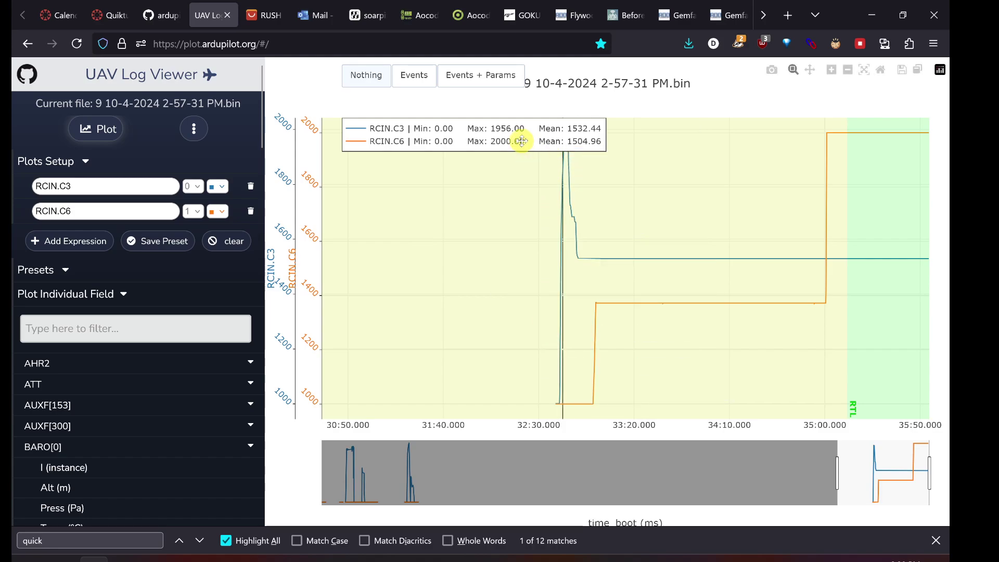
{"action": "left_click_drag", "start_coordinate": [522, 142], "coordinate": [457, 98]}
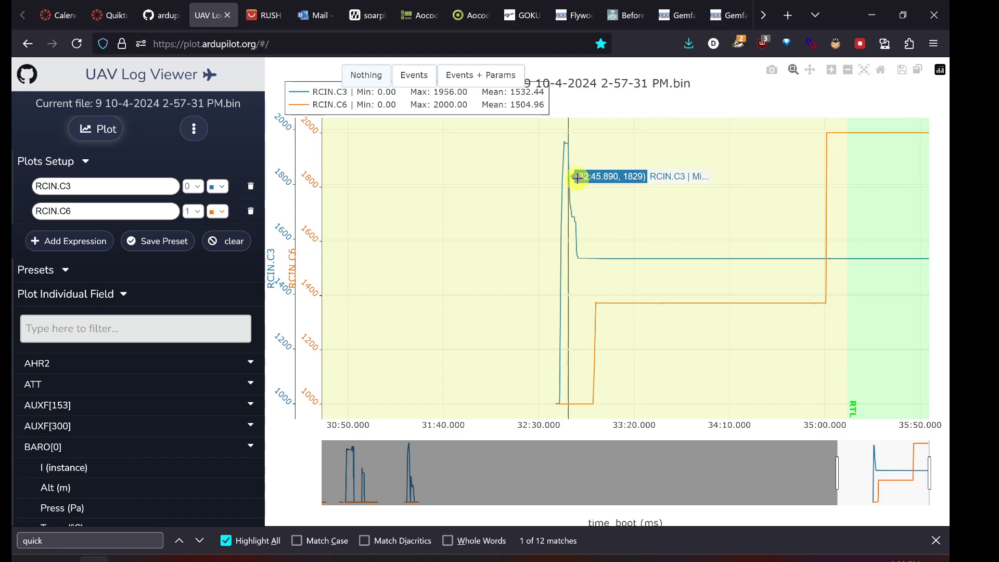
Step: Reopen and enlarge the Messages panel, scrolling QuickTune results like RLL_P 0.3022 and PIT_P 0.1411
{"action": "left_click", "coordinate": [193, 129]}
{"action": "left_click", "coordinate": [226, 211]}
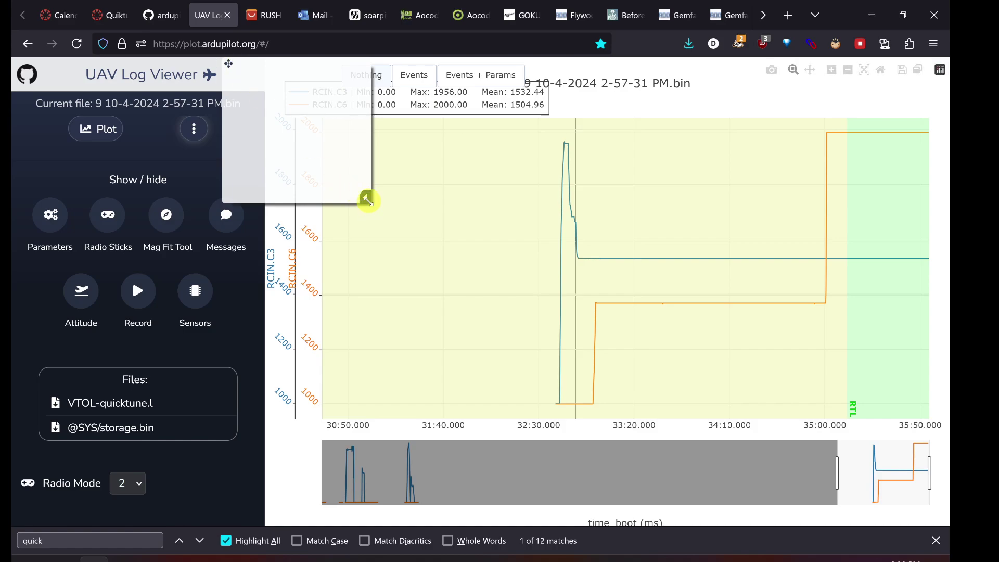
{"action": "left_click_drag", "start_coordinate": [365, 197], "coordinate": [368, 363]}
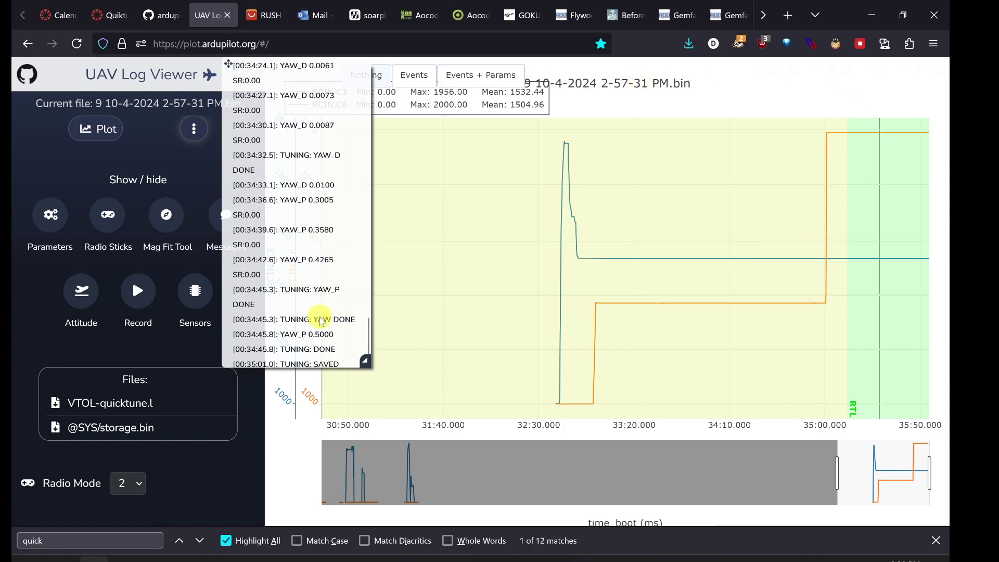
{"action": "scroll", "coordinate": [319, 312], "scroll_direction": "down", "scroll_amount": 1}
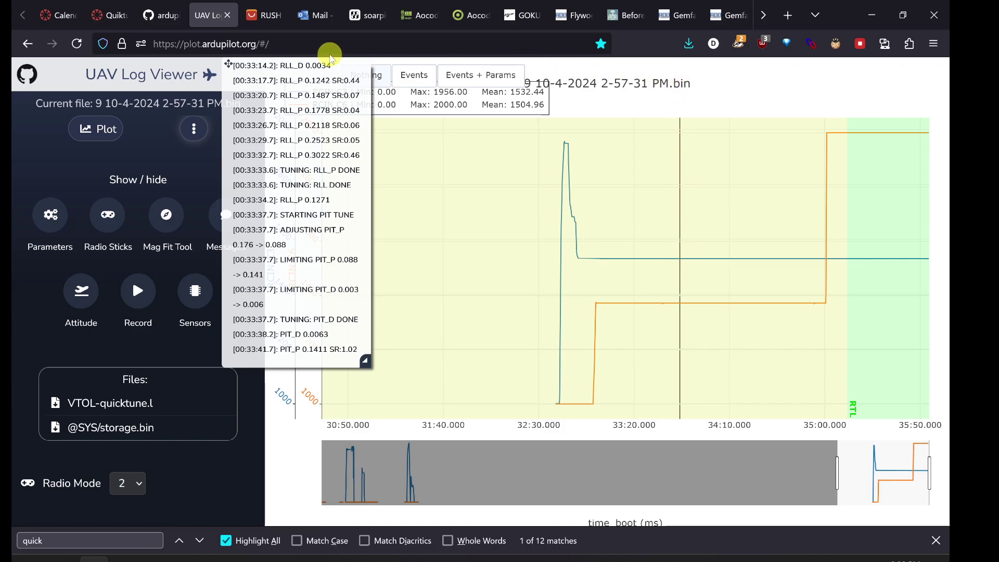
Step: Highlight the Quiktune assignment's dataflash log and Extended Tuning screenshot requirements, then switch to Mission Planner
{"action": "left_click", "coordinate": [110, 15]}
{"action": "left_click_drag", "start_coordinate": [272, 269], "coordinate": [436, 312]}
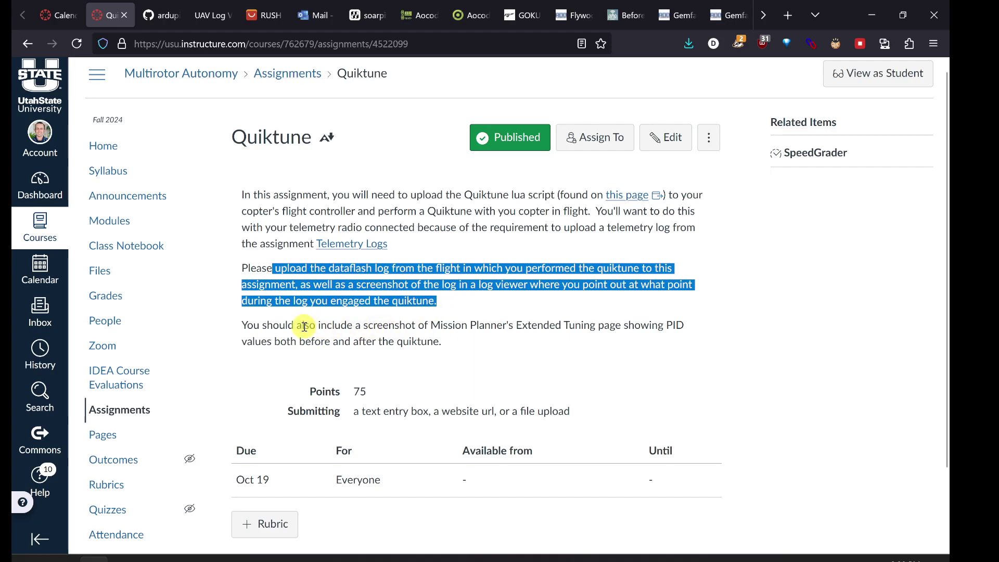
{"action": "left_click_drag", "start_coordinate": [349, 342], "coordinate": [379, 343]}
{"action": "left_click", "coordinate": [410, 343]}
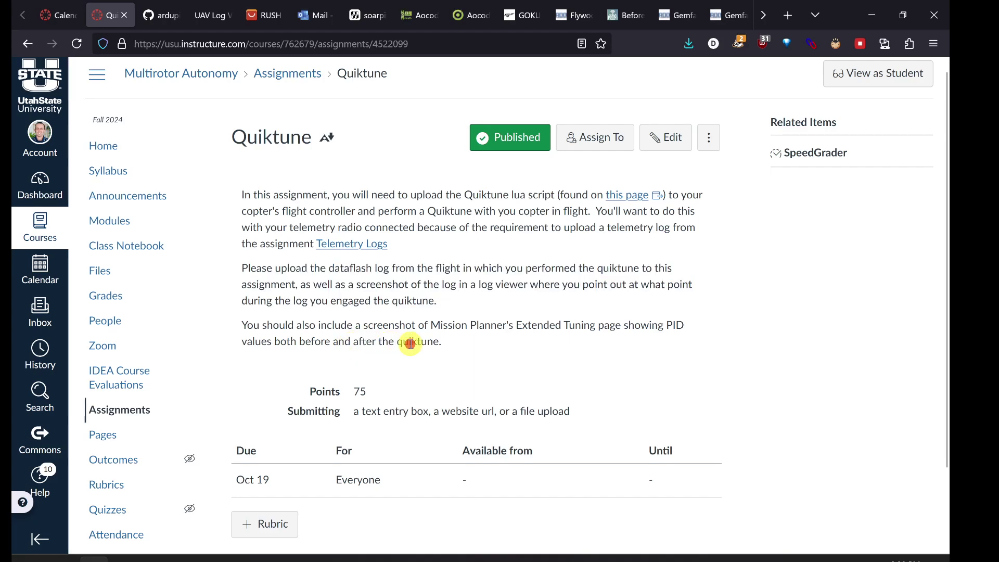
{"action": "double_click", "coordinate": [516, 328]}
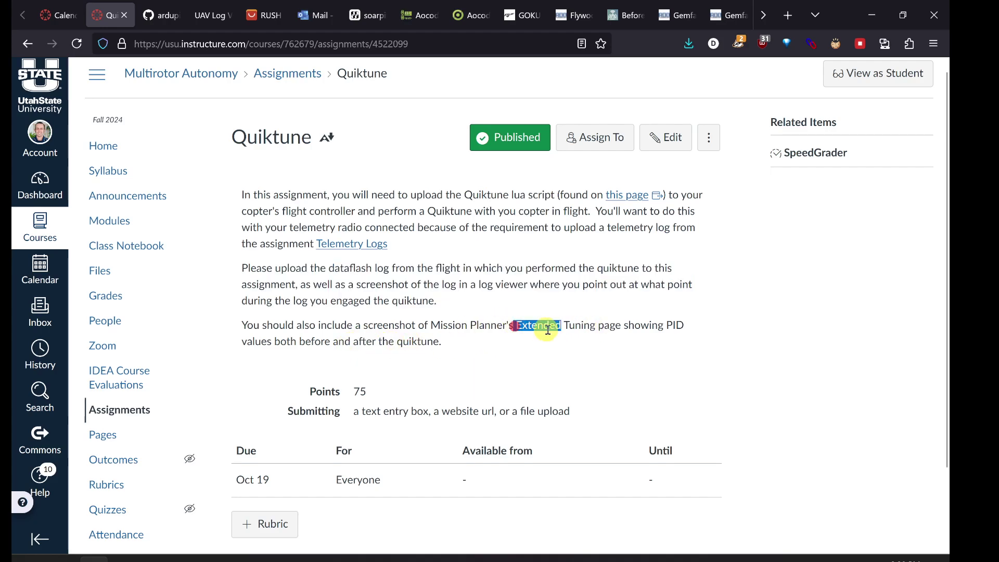
{"action": "left_click", "coordinate": [481, 325]}
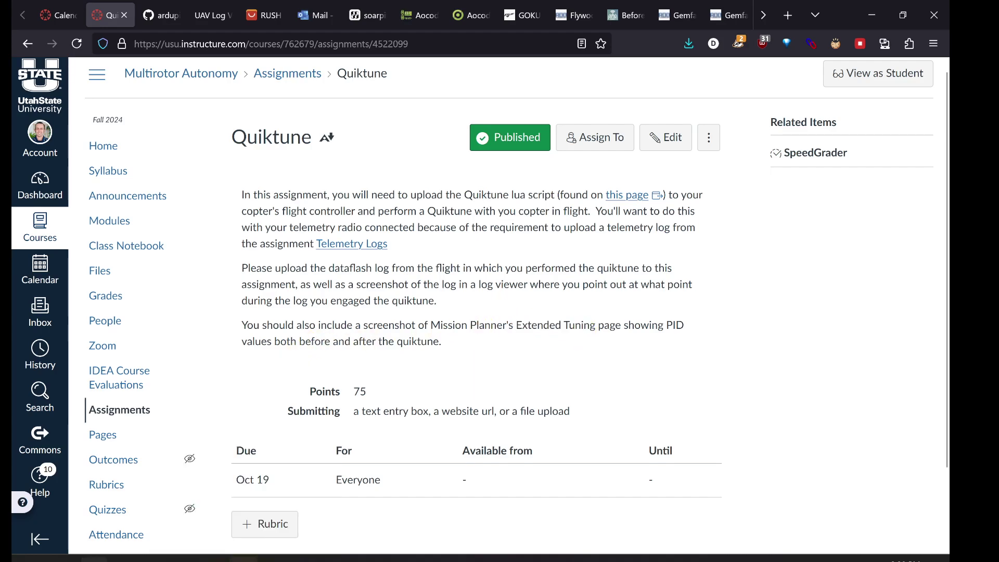
{"action": "left_click", "coordinate": [243, 560]}
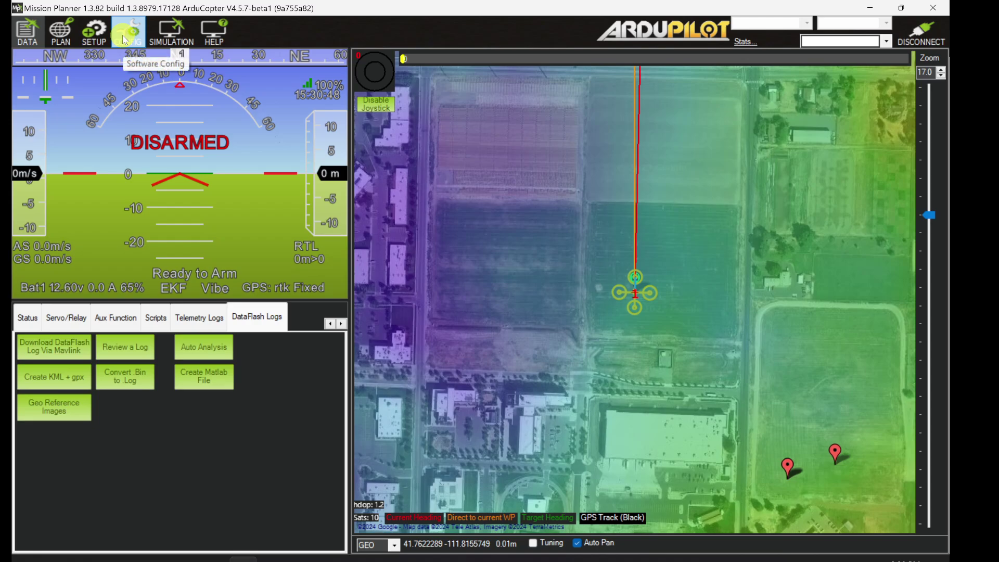
Step: Show Extended Tuning's new rate PIDs (Rate Roll P 0.1258248), then return to the Canvas assignment
{"action": "left_click", "coordinate": [101, 40]}
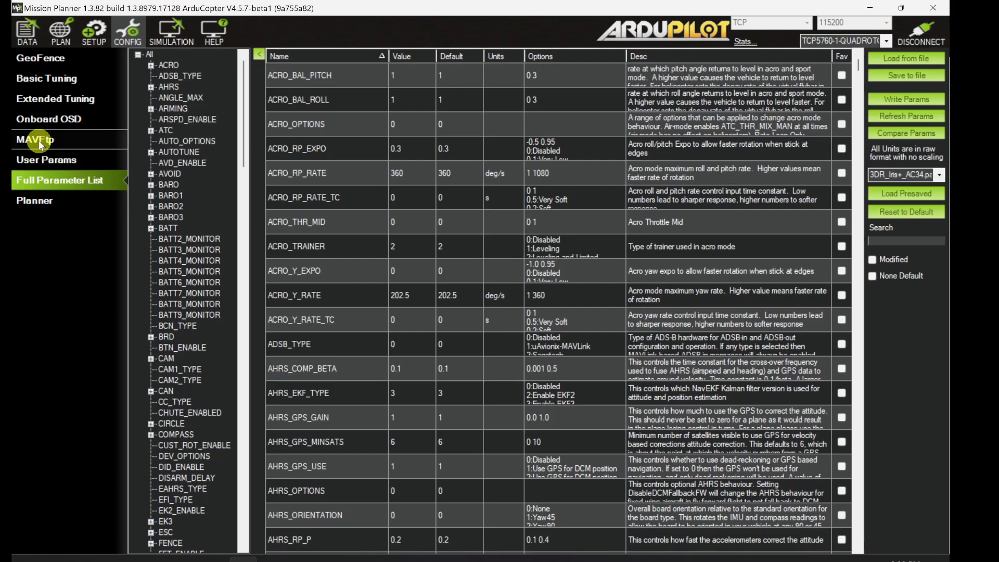
{"action": "left_click", "coordinate": [36, 103]}
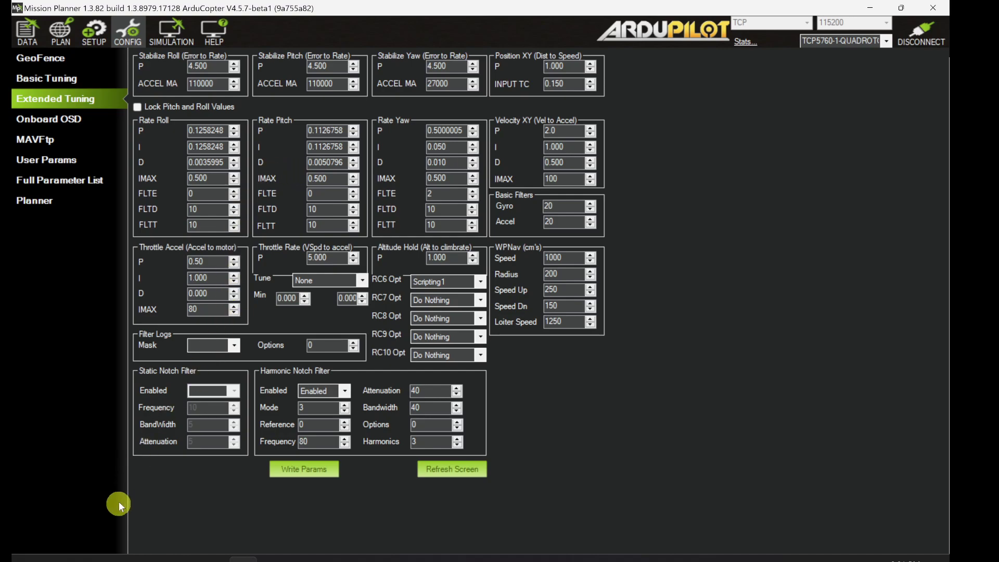
{"action": "left_click", "coordinate": [95, 557]}
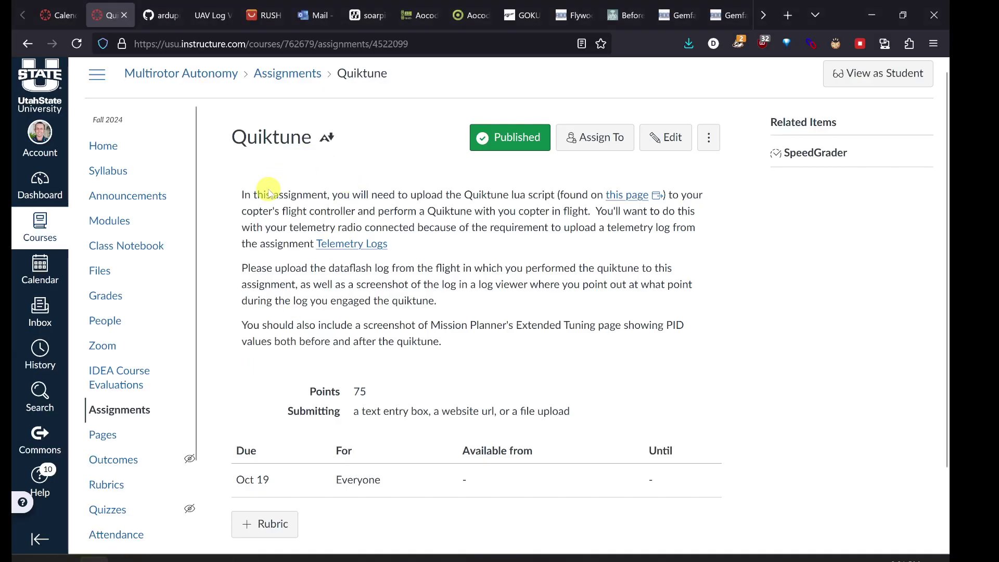